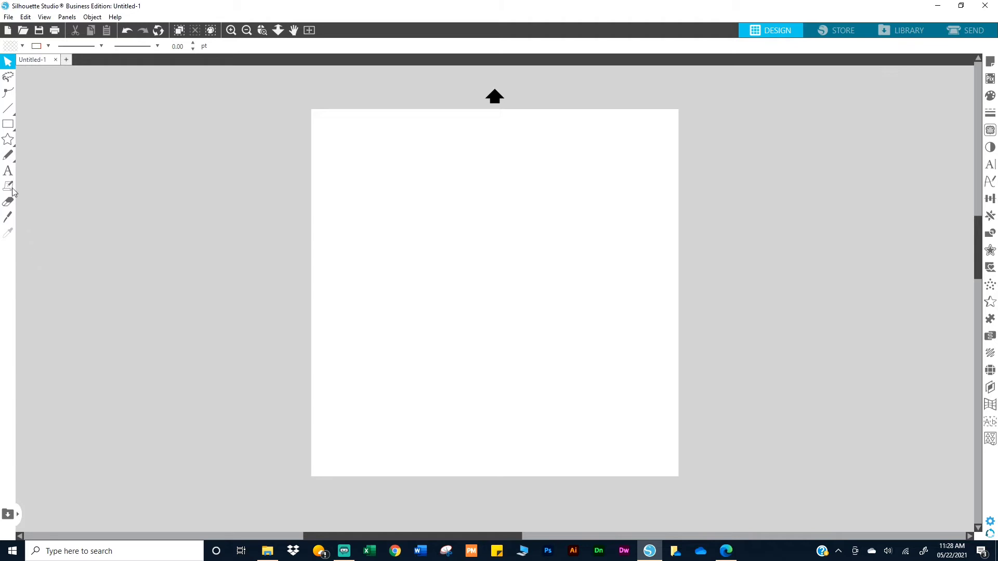
pyautogui.click(8, 171)
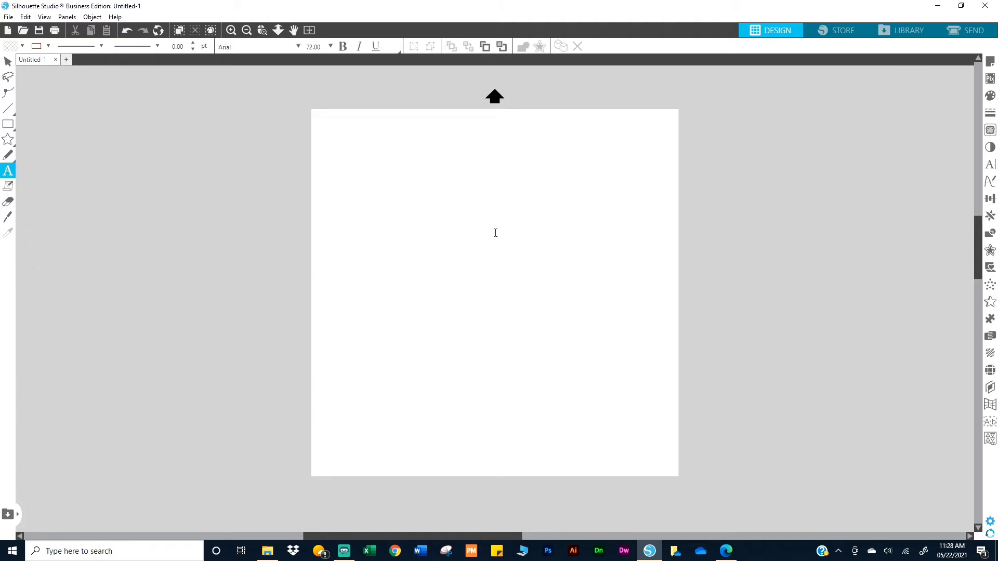
pyautogui.click(442, 303)
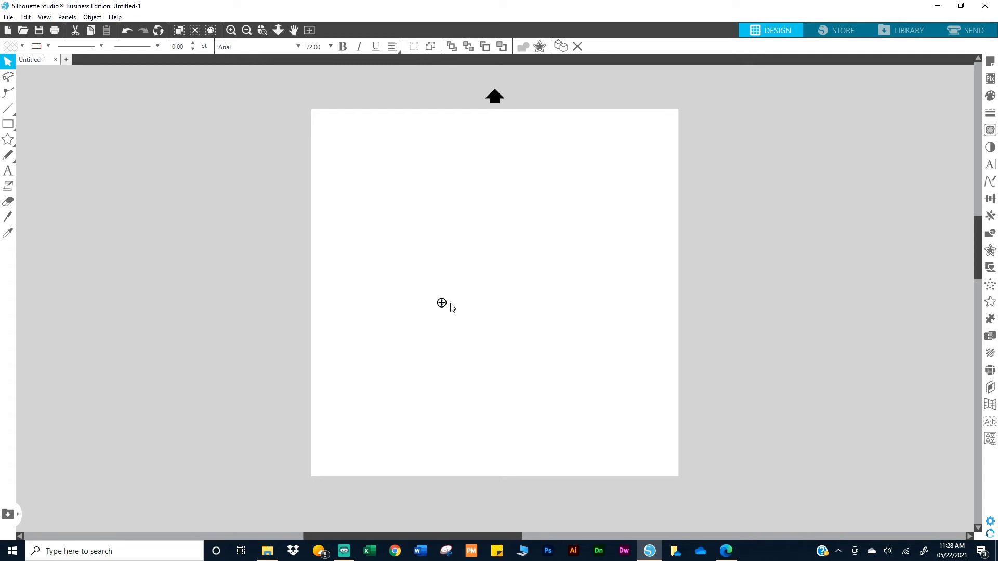
pyautogui.click(451, 308)
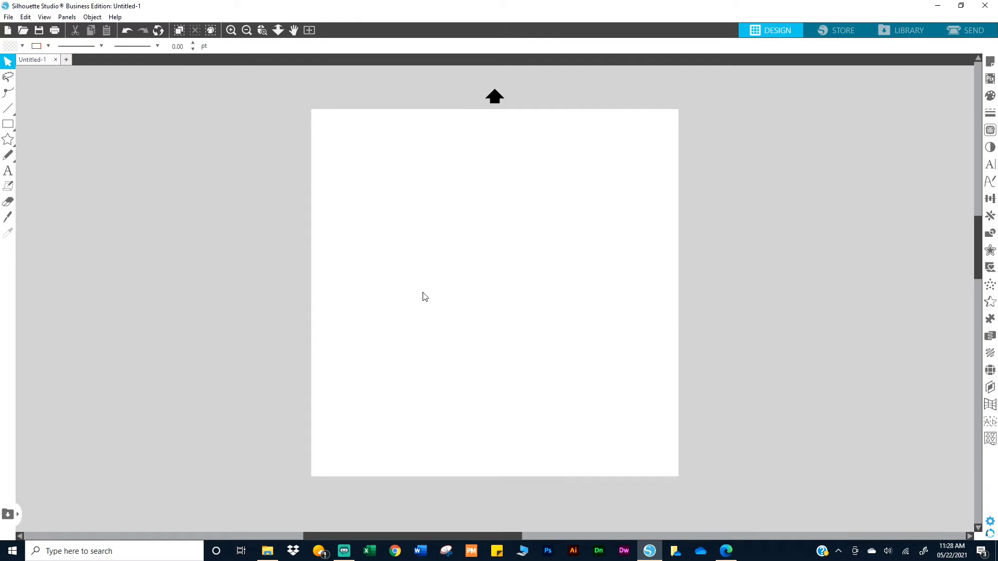
# Create a text object with the person's first and last name near the middle of the page
pyautogui.press('t')
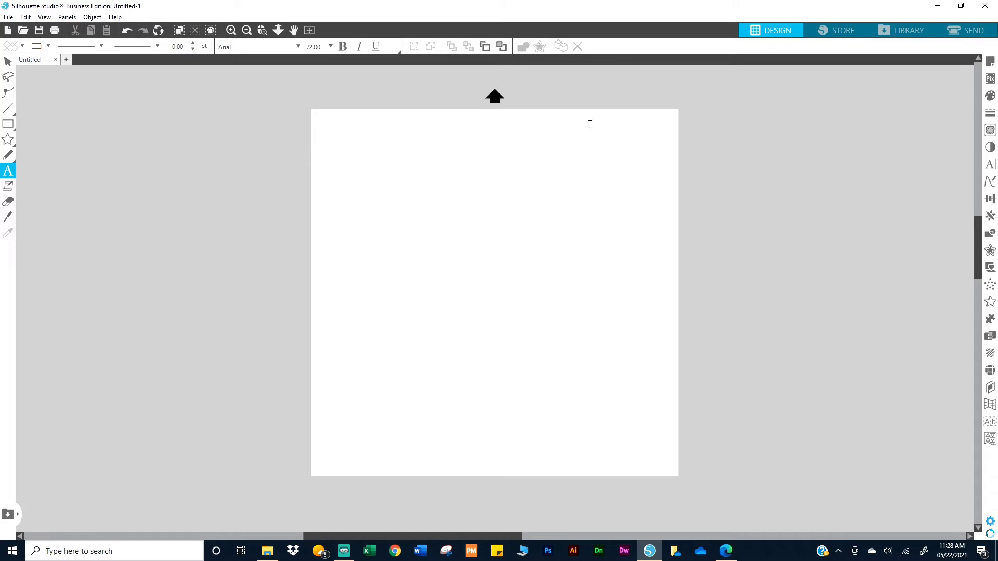
pyautogui.click(427, 288)
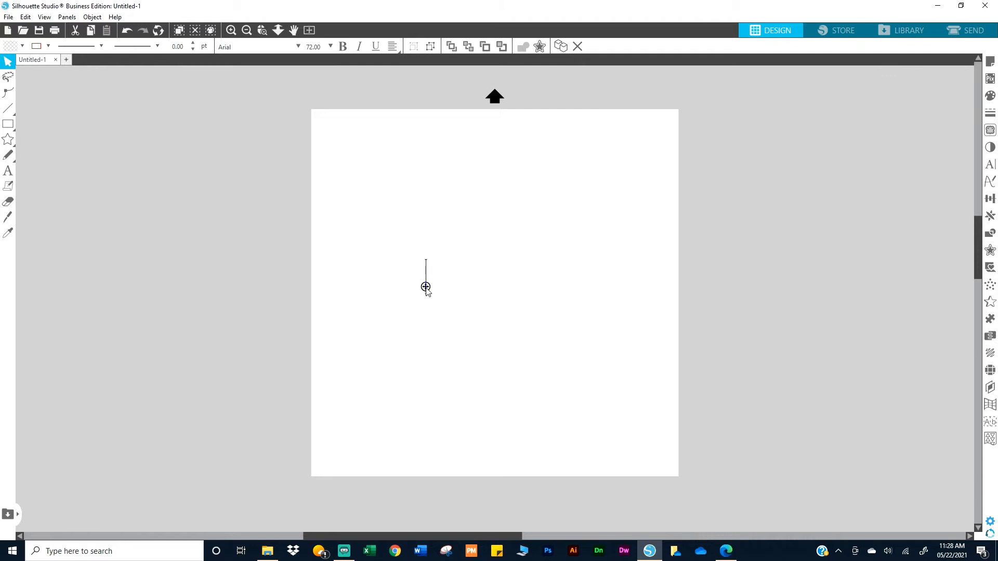
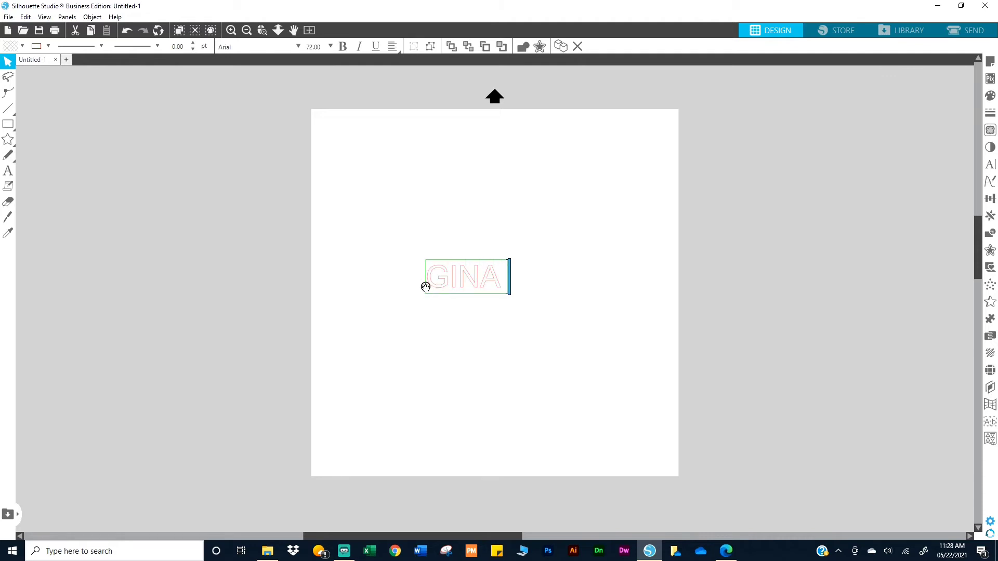
pyautogui.click(557, 370)
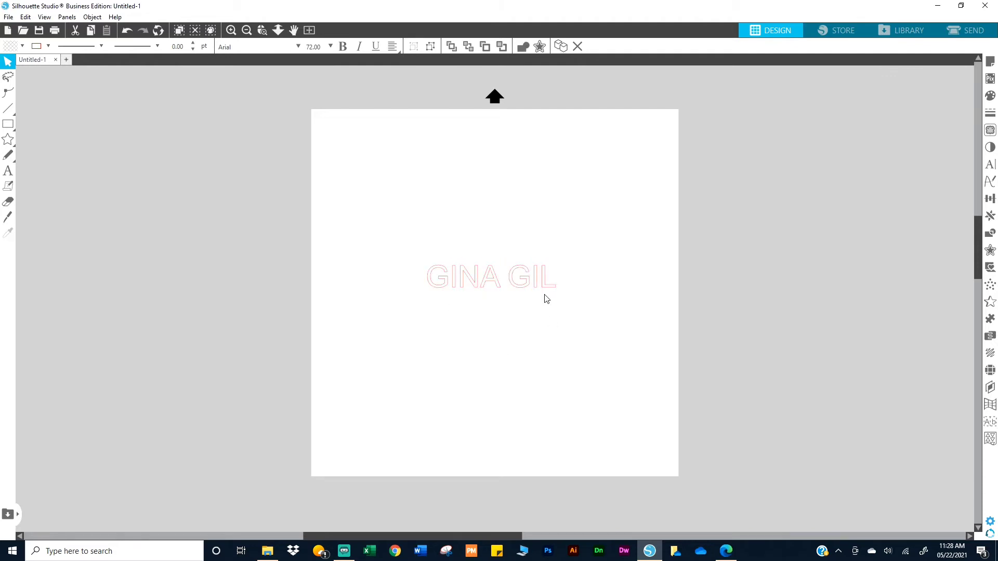
# Fill the name text with red
pyautogui.click(543, 289)
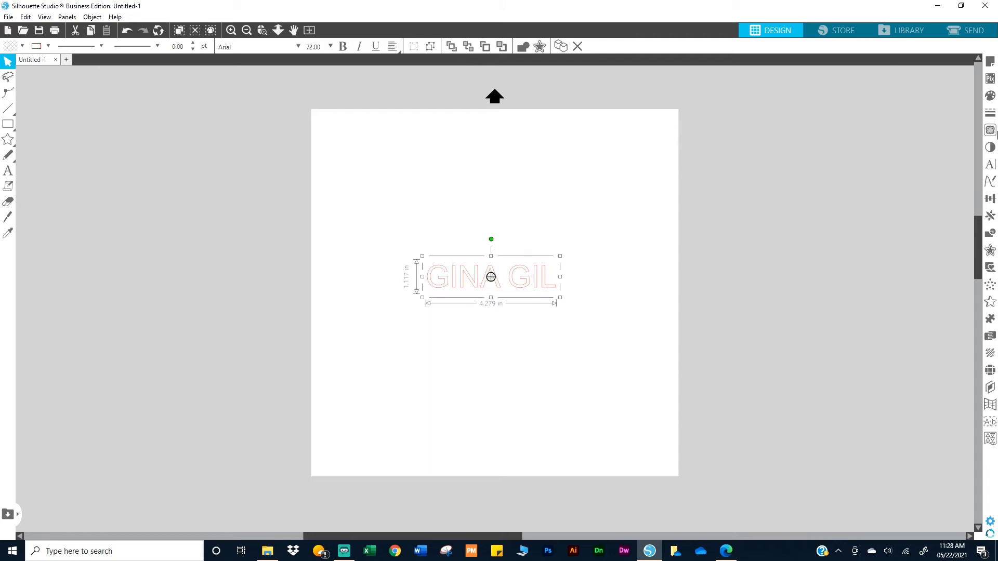
pyautogui.click(991, 95)
pyautogui.click(840, 151)
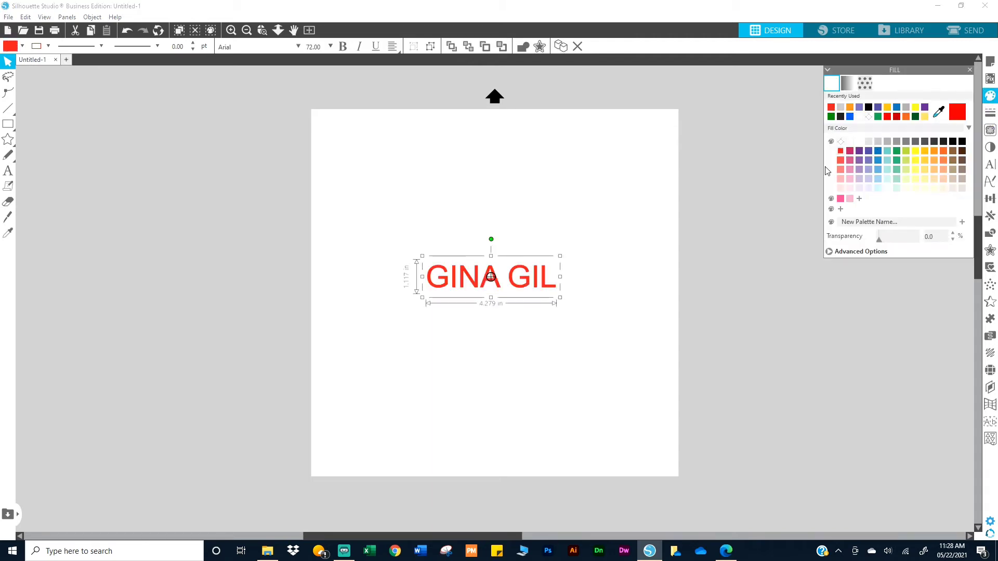
# Scale the text up to about 9.9 in wide and move it to the centre of the page
pyautogui.moveTo(560, 298); pyautogui.dragTo(614, 312)
pyautogui.moveTo(685, 385); pyautogui.dragTo(695, 372)
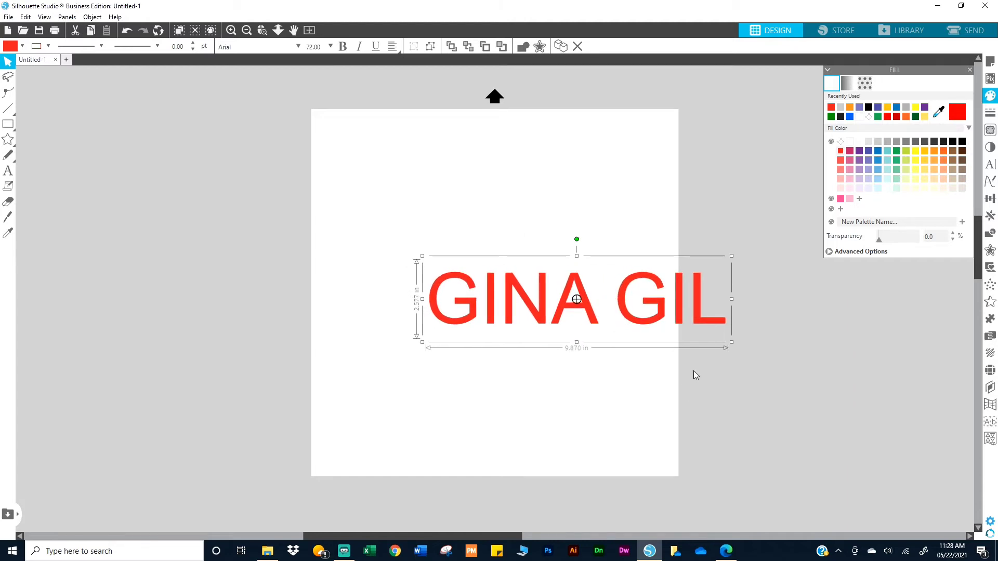
pyautogui.moveTo(662, 325); pyautogui.dragTo(591, 286)
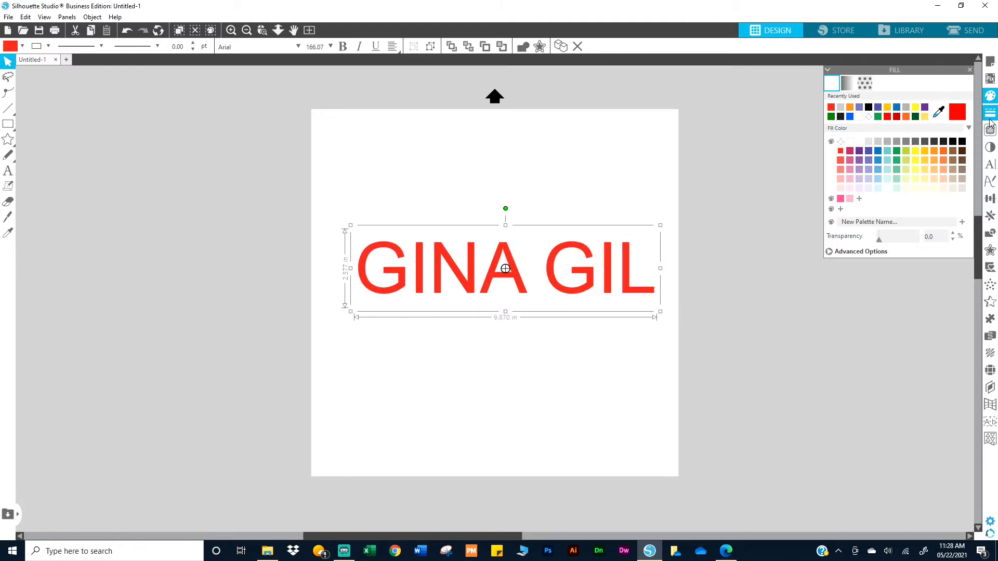
# Change the text's font to Cooper Black
pyautogui.click(991, 167)
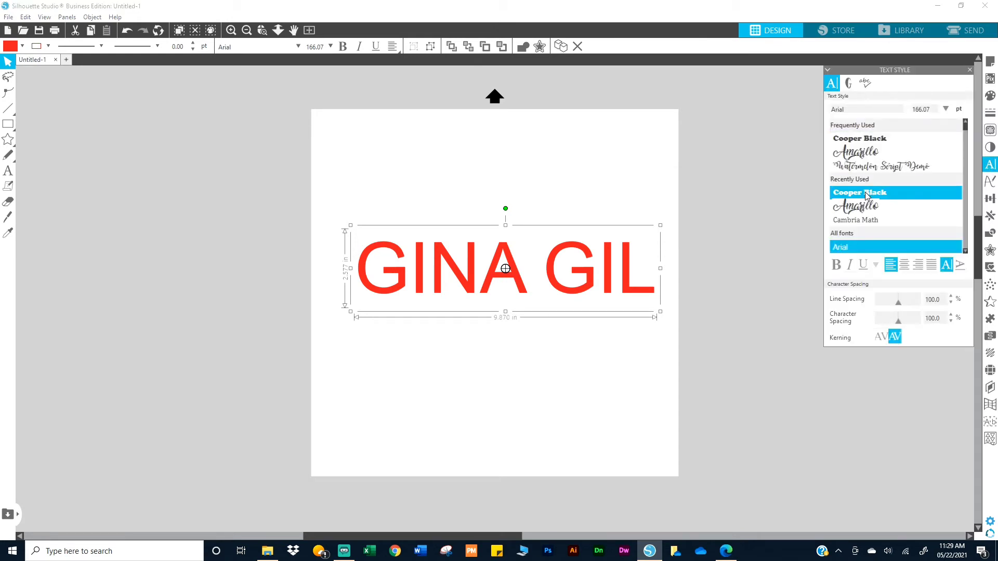
pyautogui.click(865, 192)
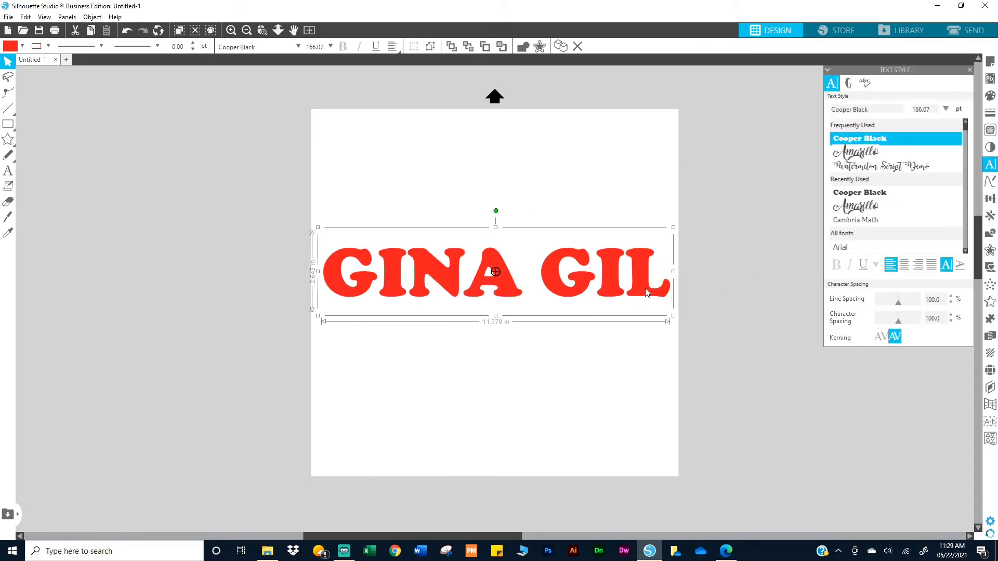
pyautogui.click(625, 373)
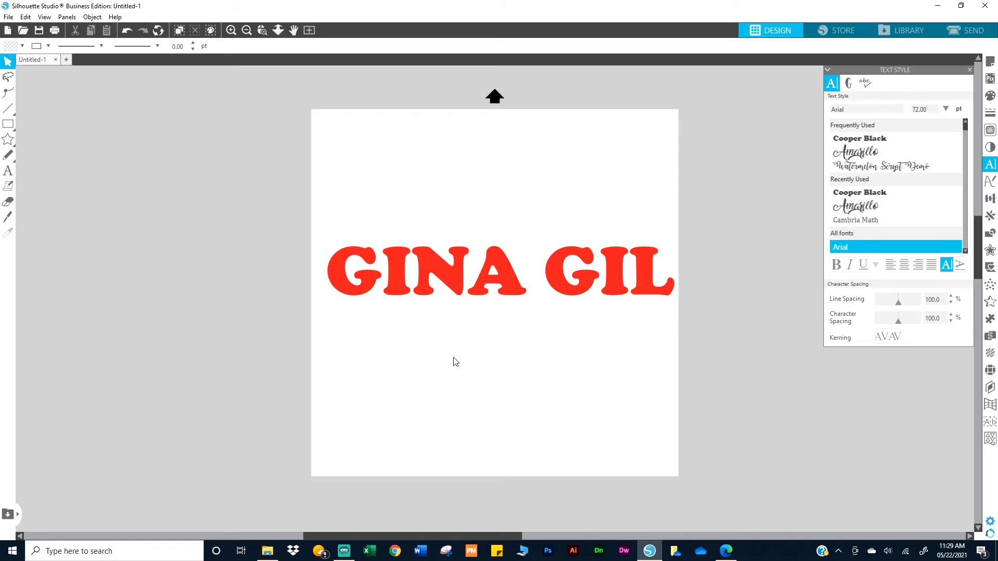
pyautogui.click(450, 281)
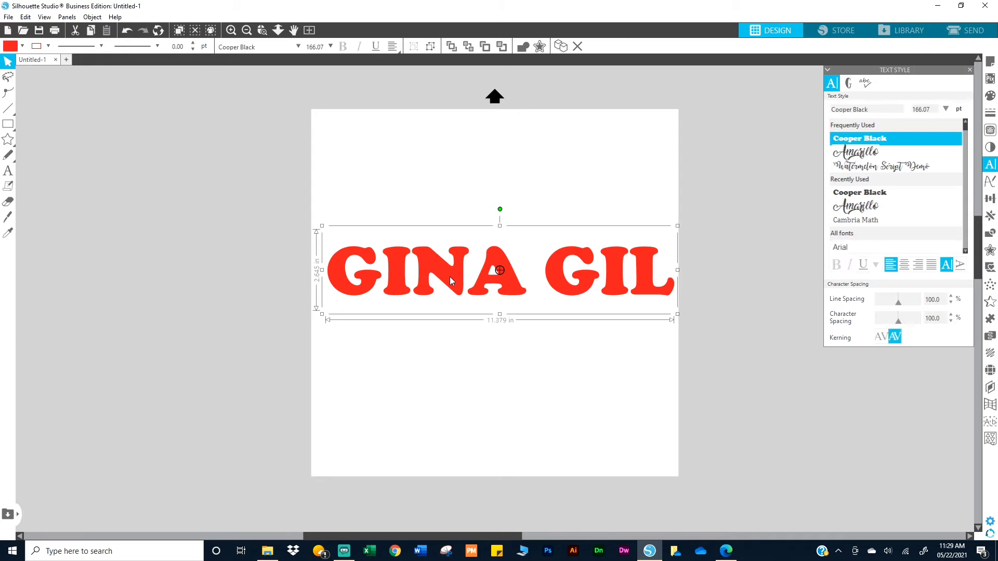
pyautogui.press('i')
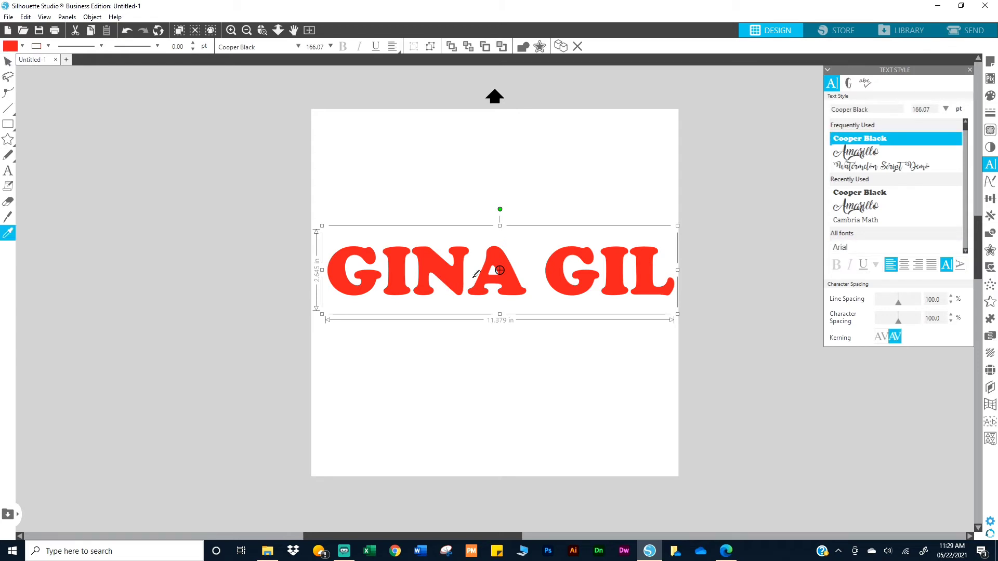
pyautogui.hotkey('ctrl', 'd')
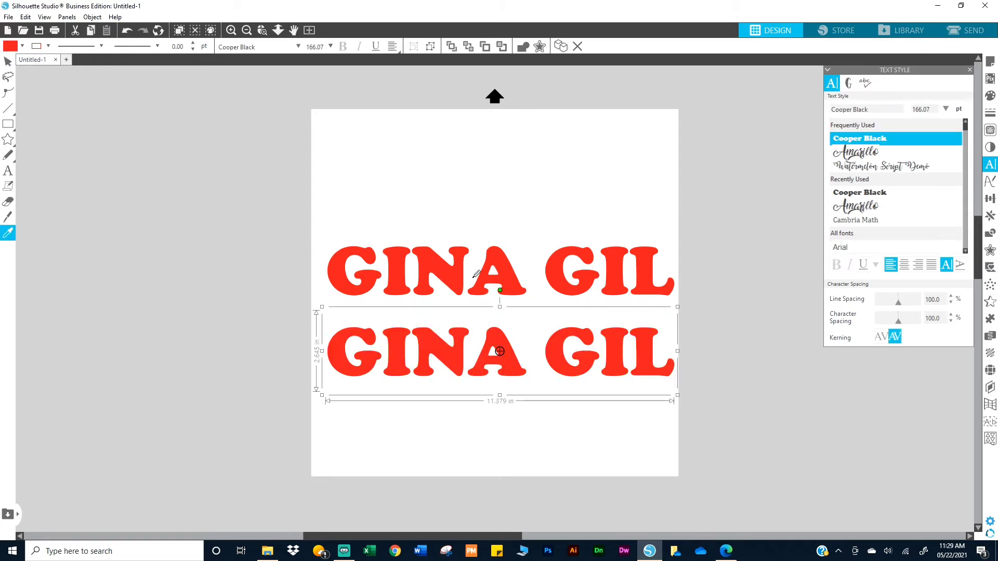
pyautogui.hotkey('ctrl', 'Left')
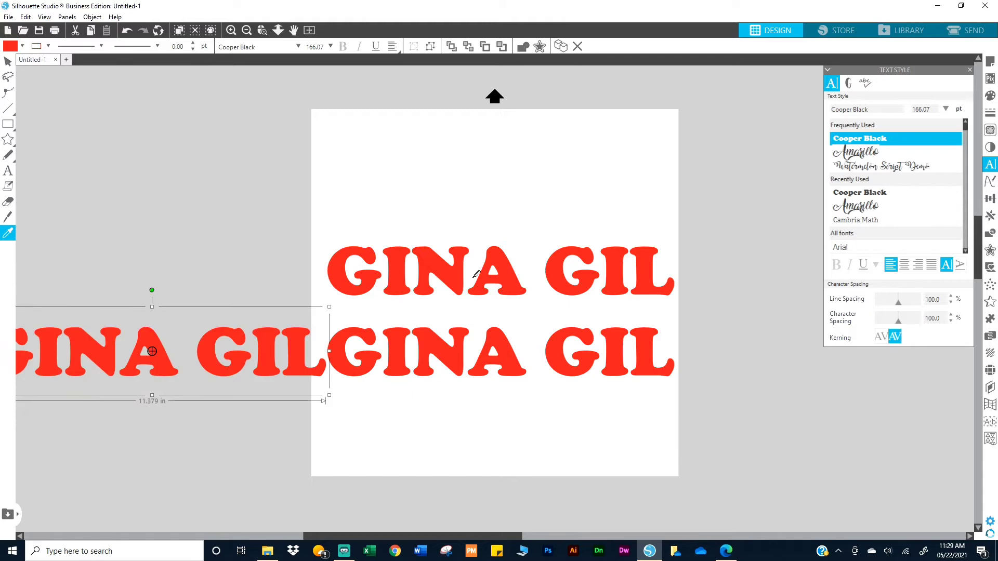
pyautogui.hotkey('ctrl', 'Up')
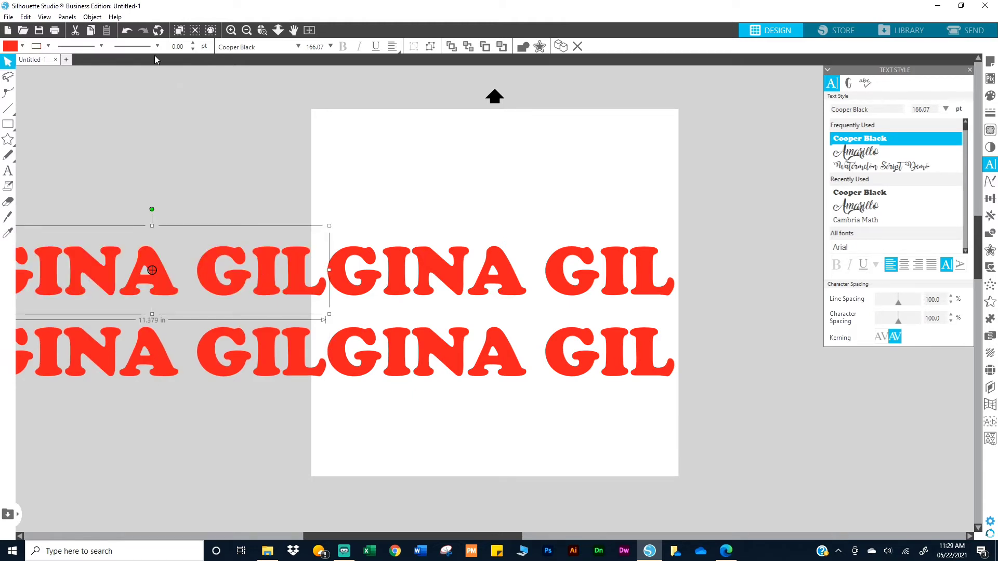
pyautogui.click(126, 31)
pyautogui.click(126, 31)
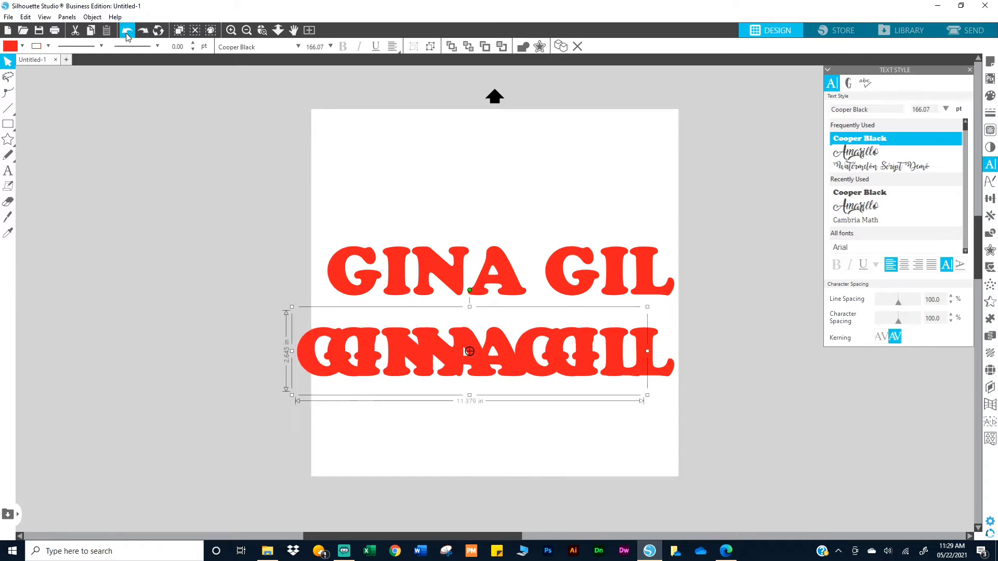
pyautogui.click(127, 31)
pyautogui.click(557, 384)
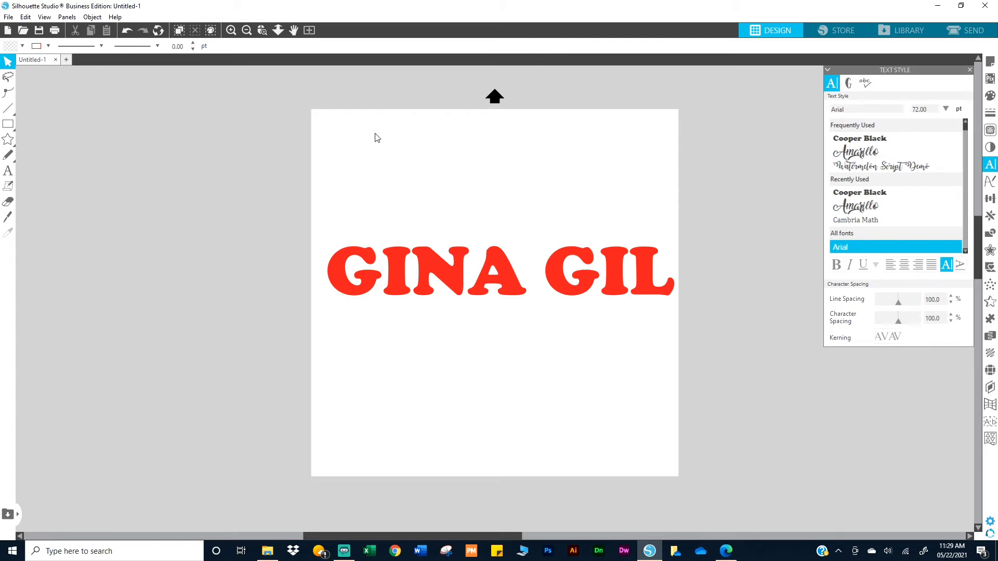
# Ungroup the text into separate letters and fill the last I yellow
pyautogui.rightClick(615, 290)
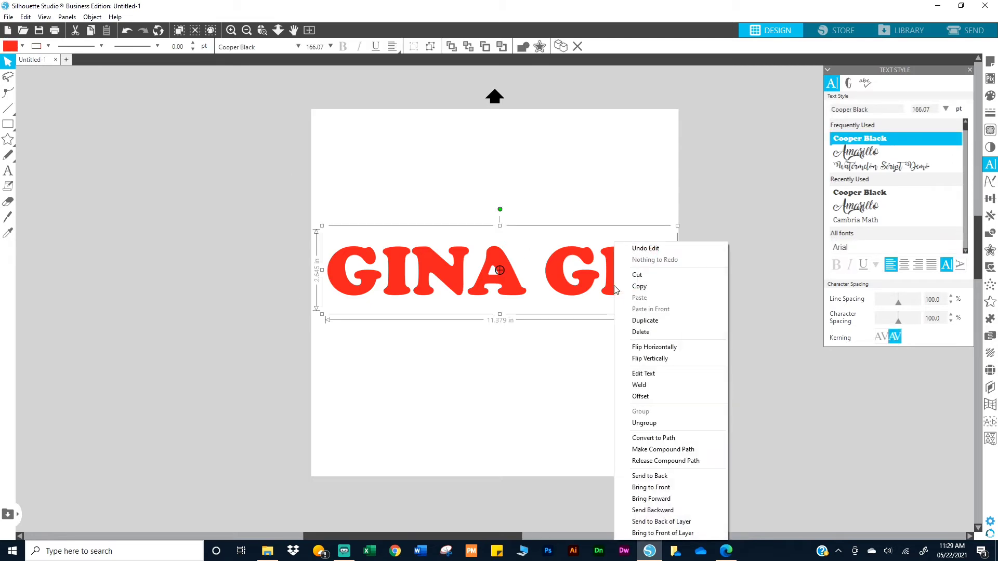
pyautogui.click(641, 423)
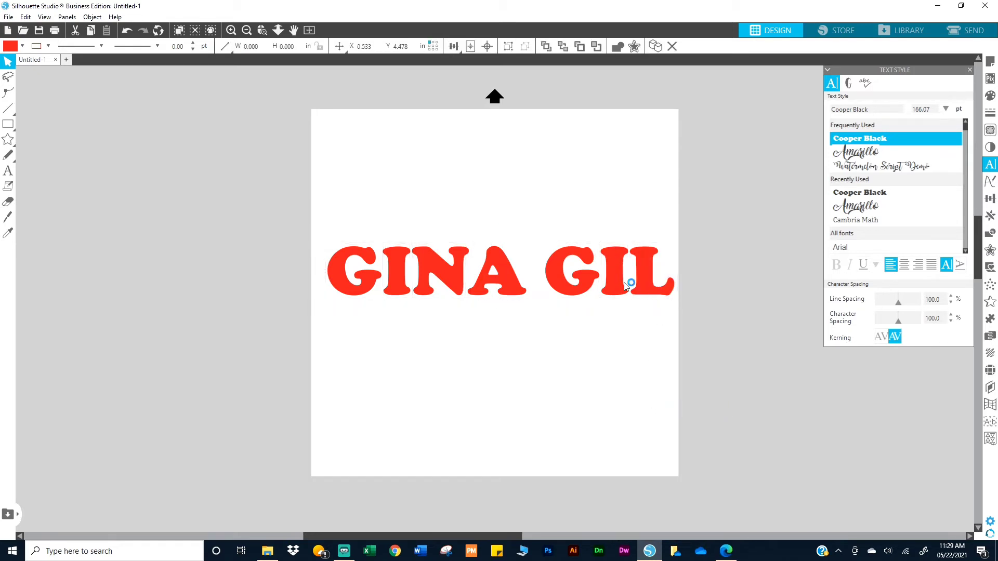
pyautogui.click(991, 95)
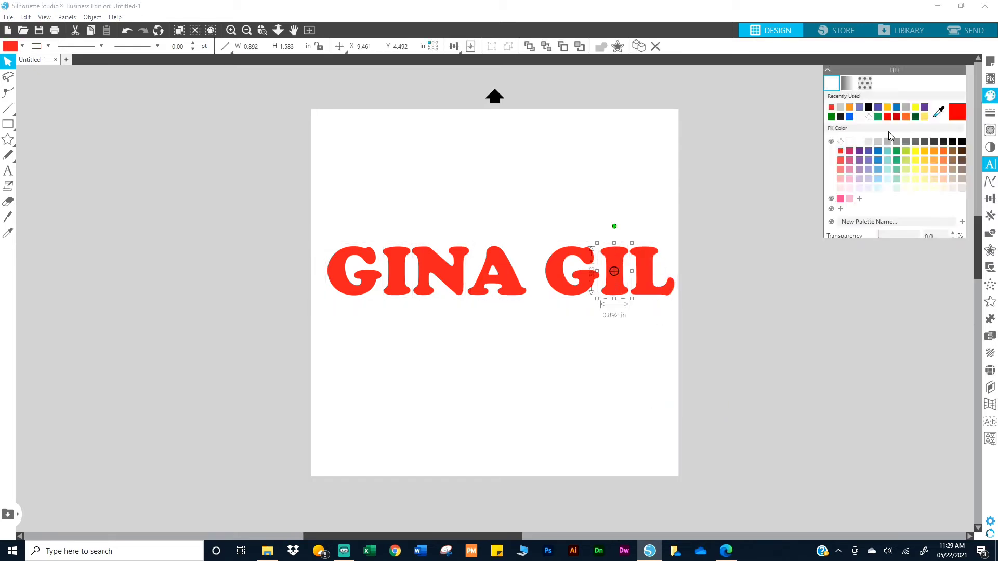
pyautogui.click(915, 152)
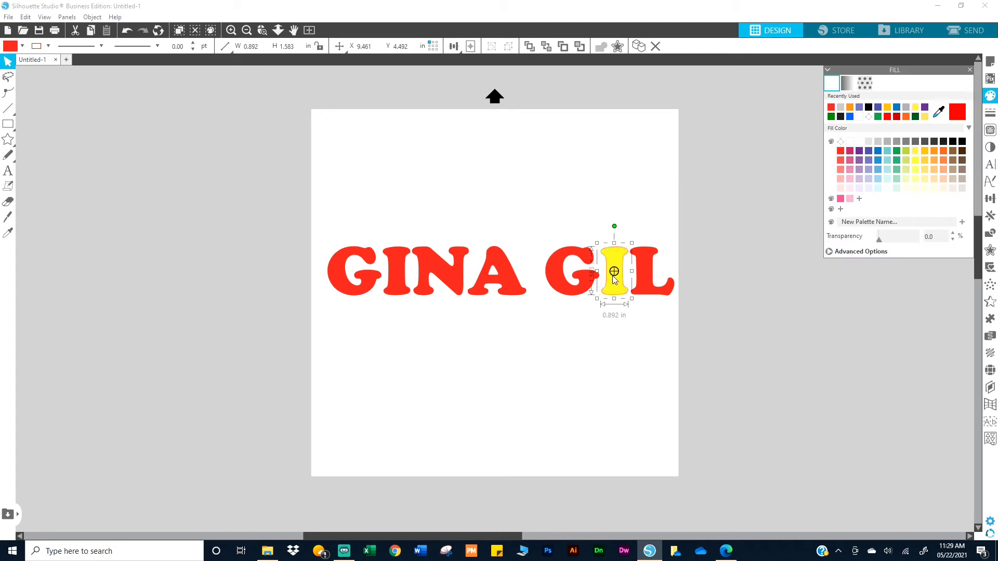
# Fill the second word's G blue and the first word's A green
pyautogui.click(575, 265)
pyautogui.click(850, 117)
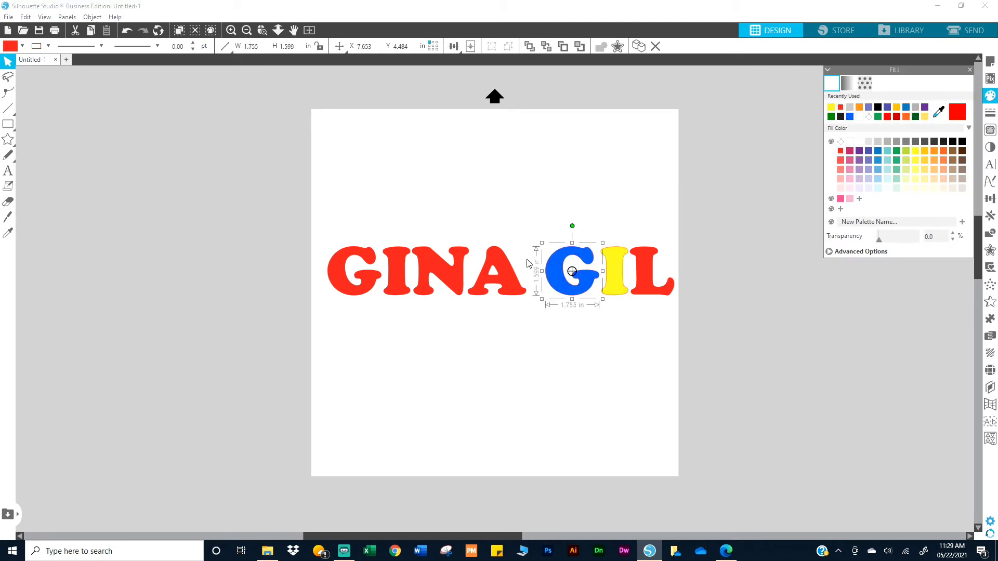
pyautogui.click(482, 273)
pyautogui.click(896, 151)
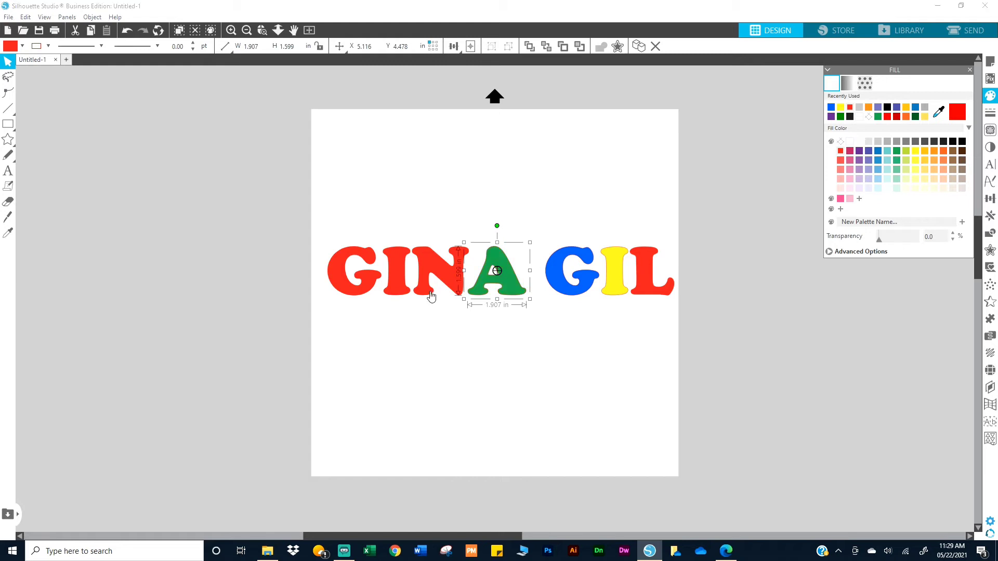
# Fill the N dark grey and the first word's I purple
pyautogui.click(440, 273)
pyautogui.click(925, 141)
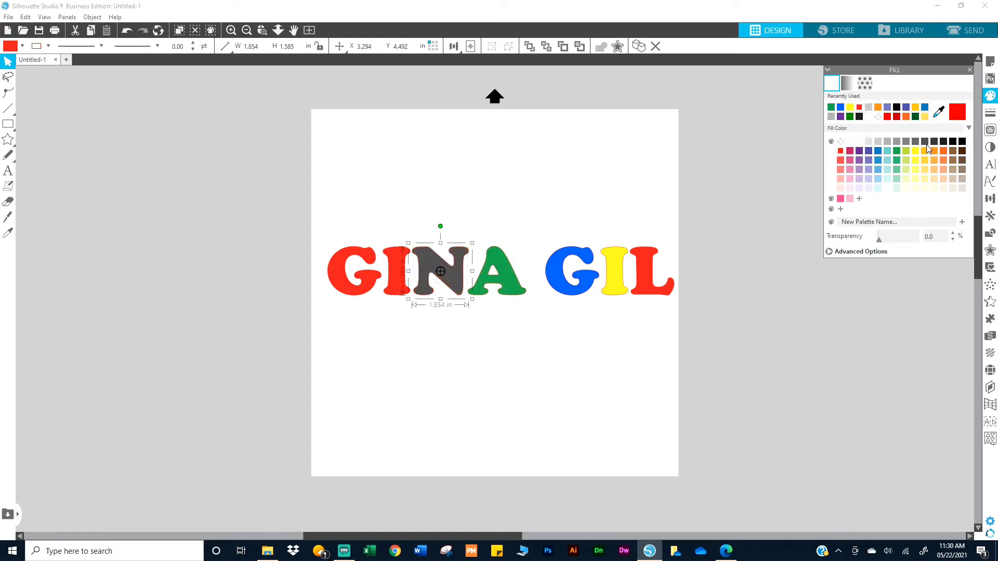
pyautogui.click(394, 286)
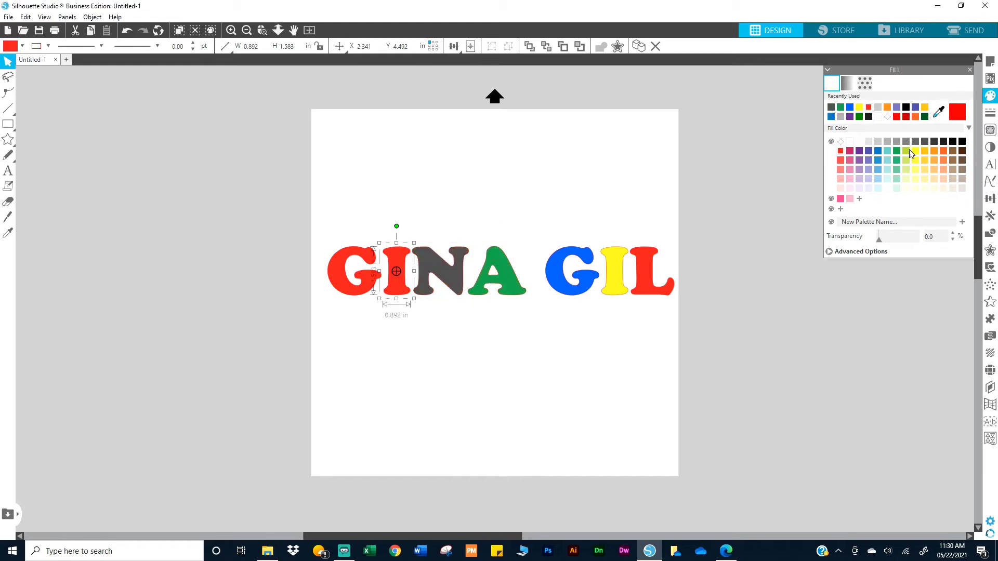
pyautogui.click(859, 165)
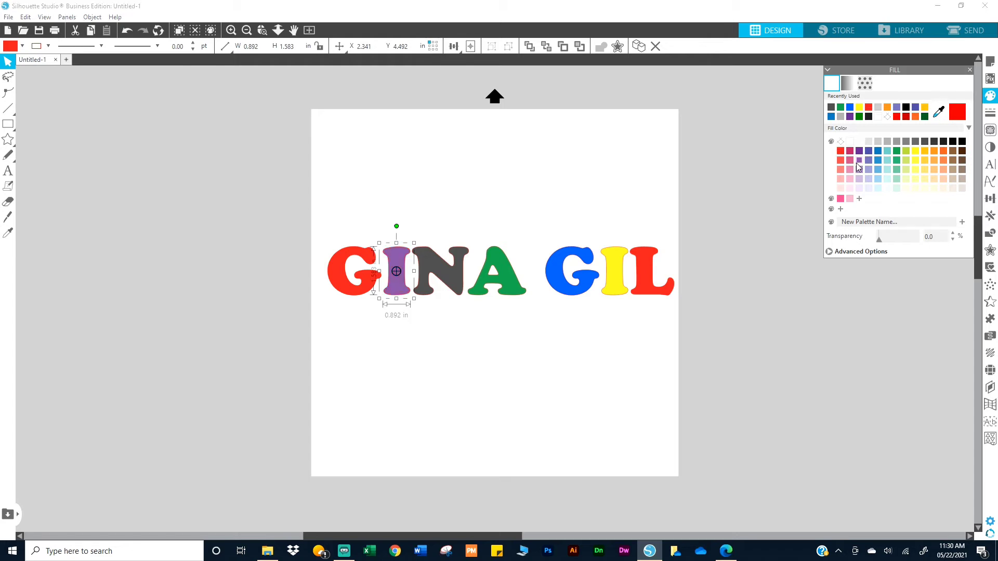
pyautogui.click(497, 387)
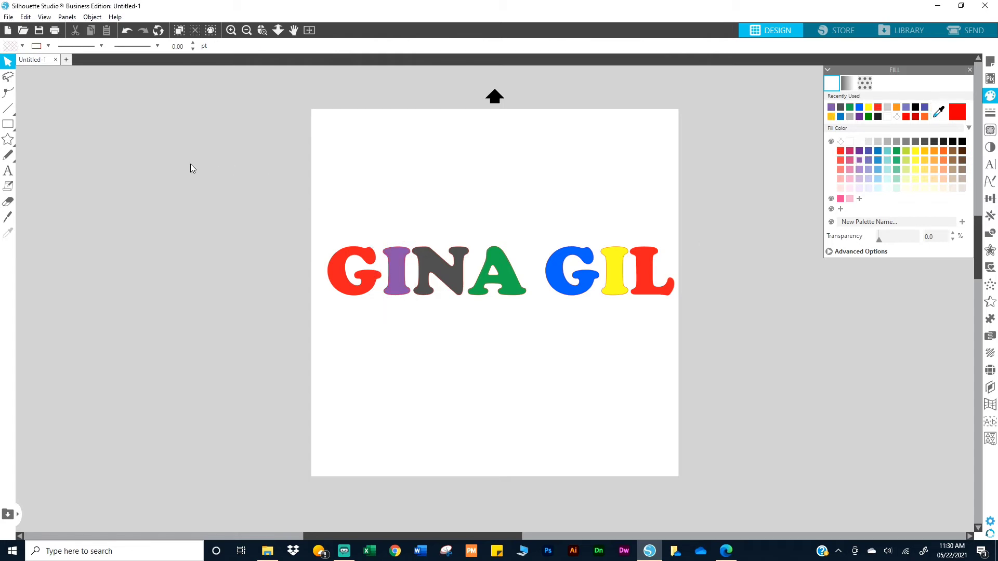
# Undo the last three colour changes and redo one of them
pyautogui.click(127, 32)
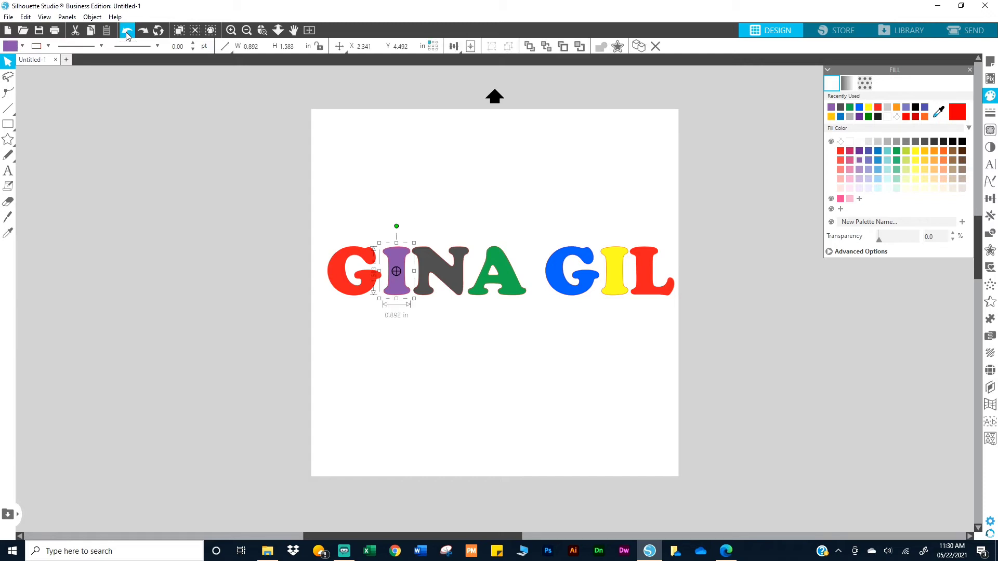
pyautogui.click(126, 33)
pyautogui.click(127, 32)
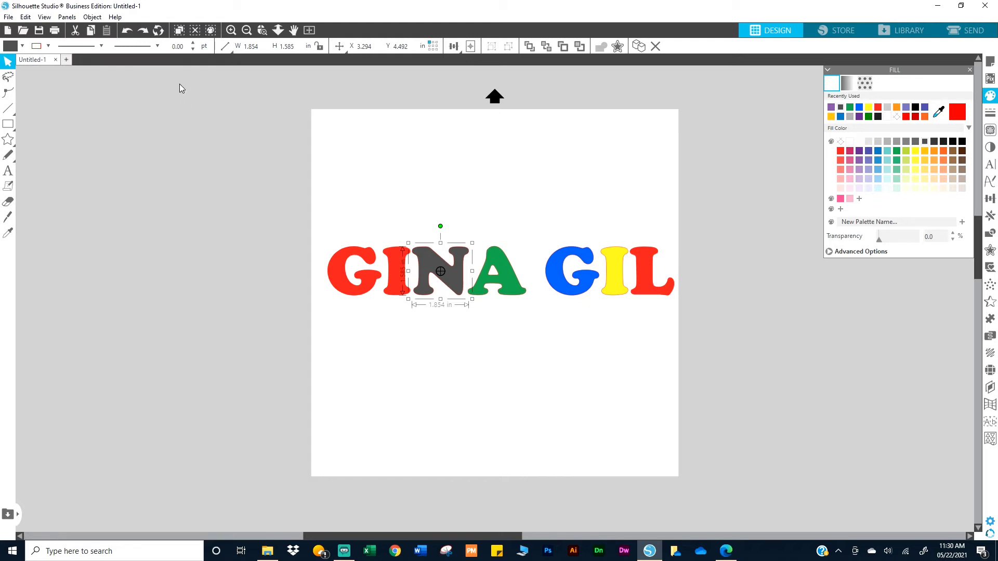
pyautogui.click(143, 31)
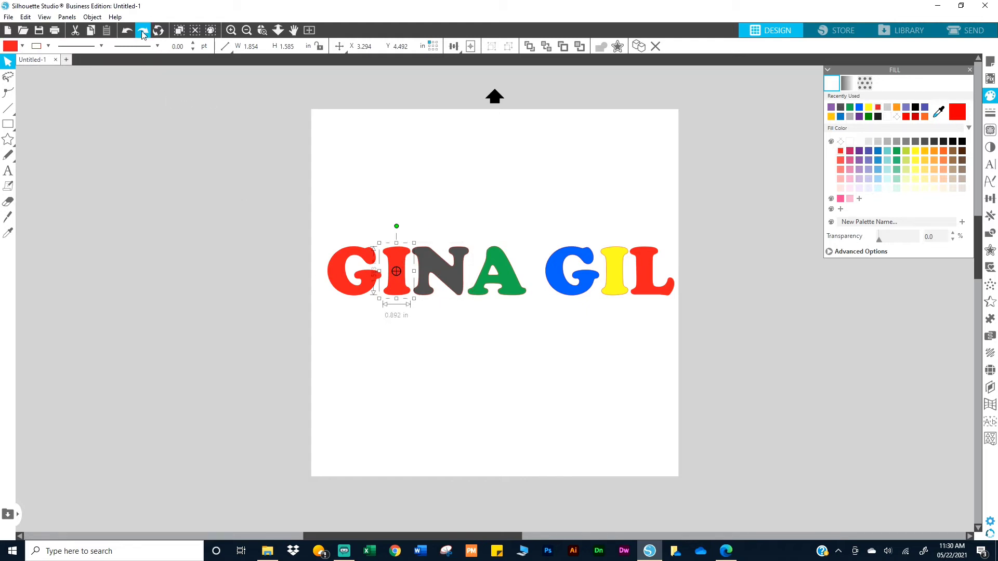
pyautogui.click(277, 218)
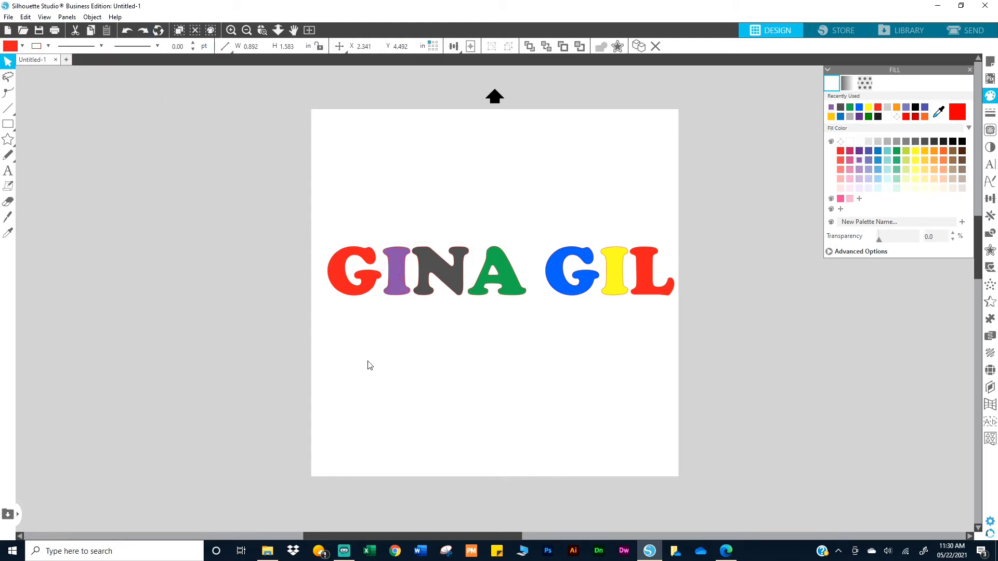
# Recolour every letter back to red by applying the sampled red to each letter in turn with the Eyedropper
pyautogui.moveTo(251, 227); pyautogui.dragTo(797, 373)
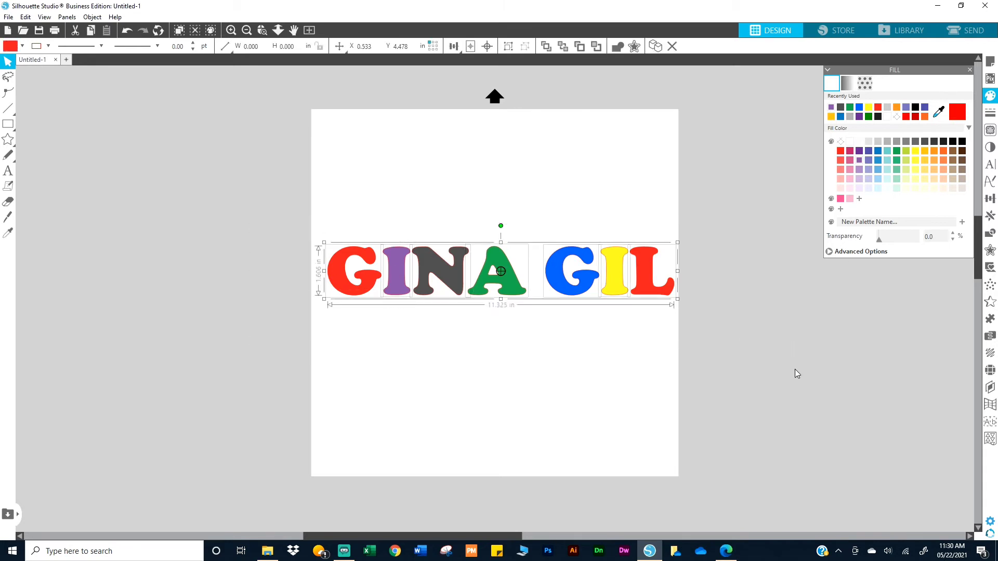
pyautogui.press('i')
pyautogui.click(721, 387)
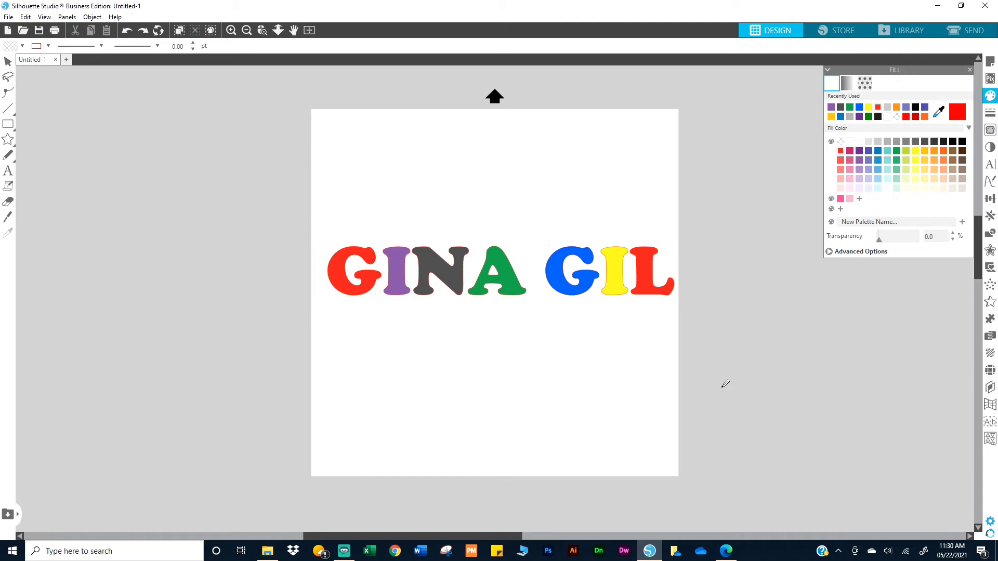
pyautogui.press('Tab')
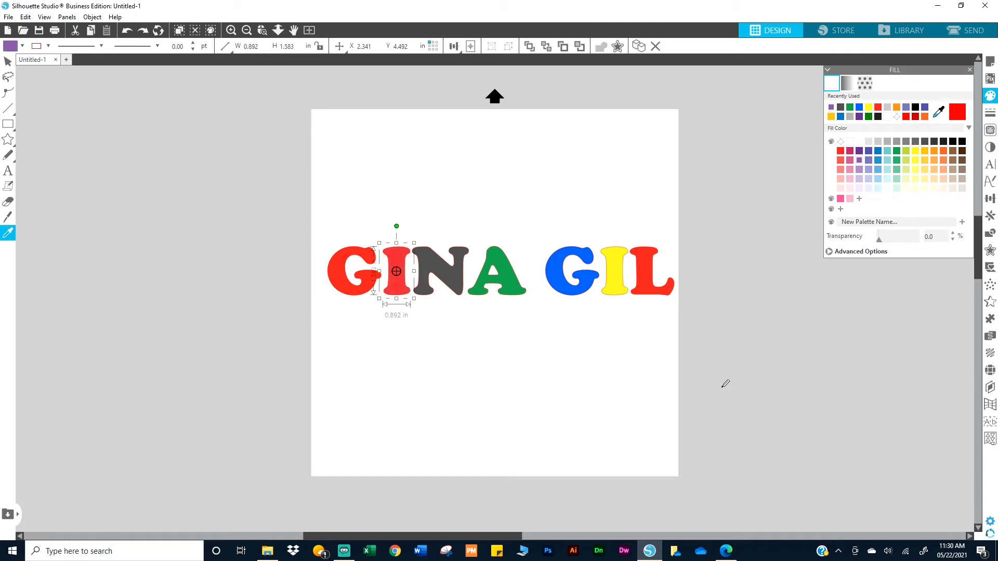
pyautogui.press('Tab')
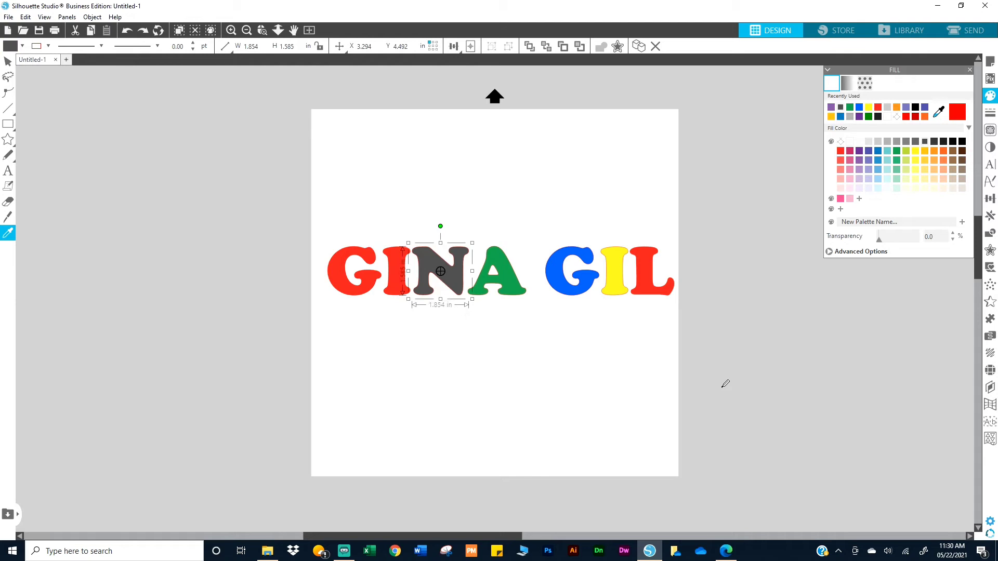
pyautogui.press('Return')
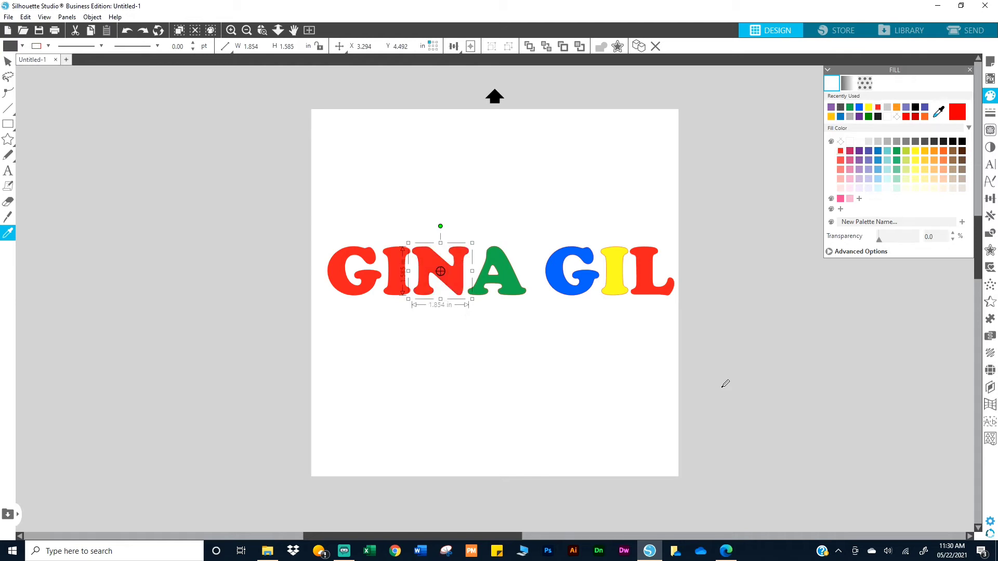
pyautogui.press('Tab')
pyautogui.press('Return')
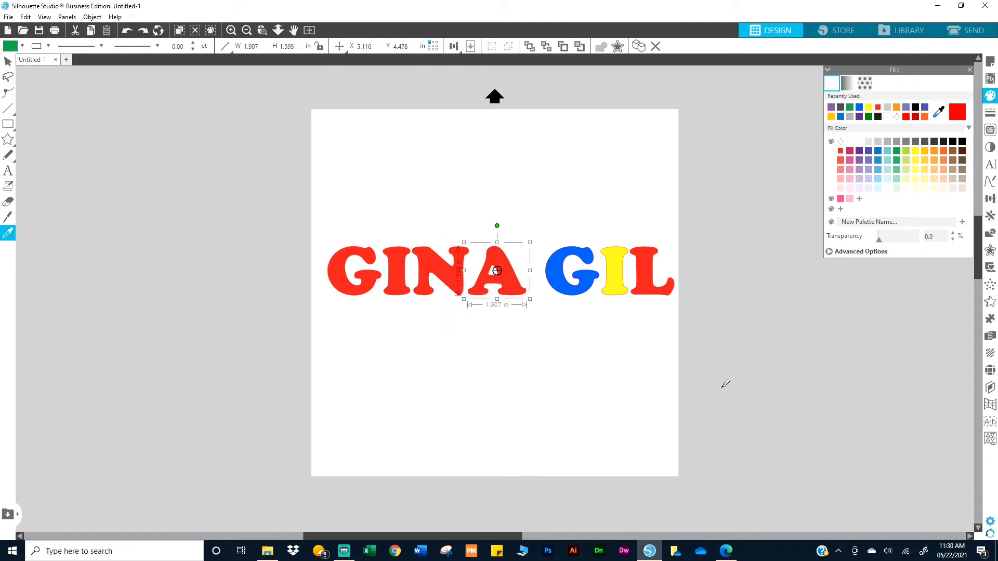
pyautogui.press('Tab')
pyautogui.press('Return')
pyautogui.press('Tab')
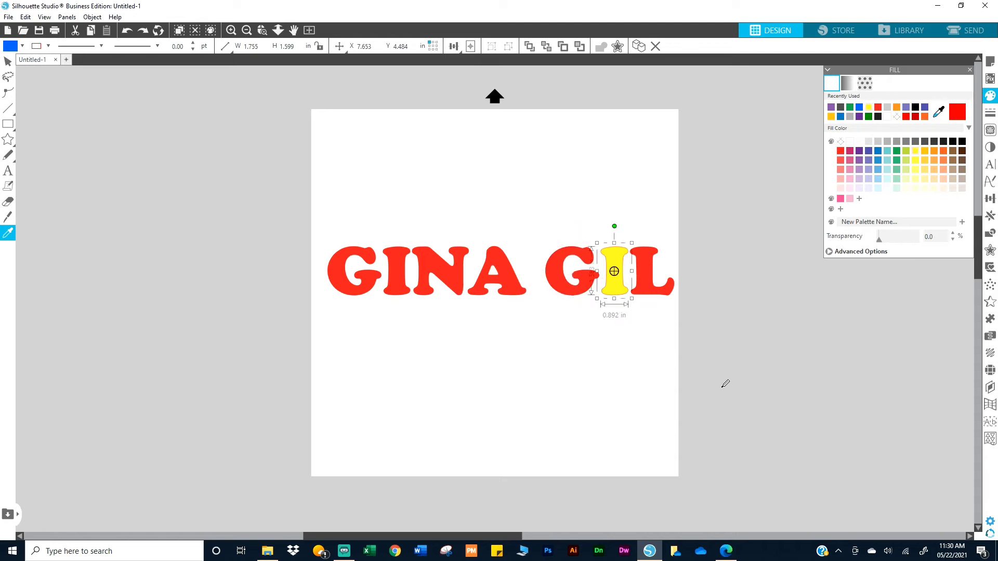
pyautogui.press('Return')
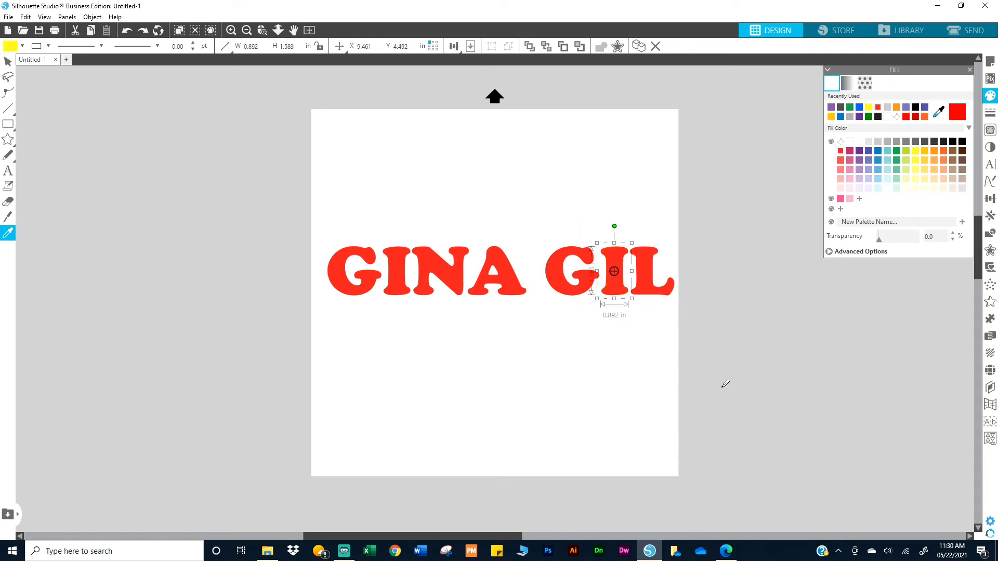
pyautogui.click(722, 388)
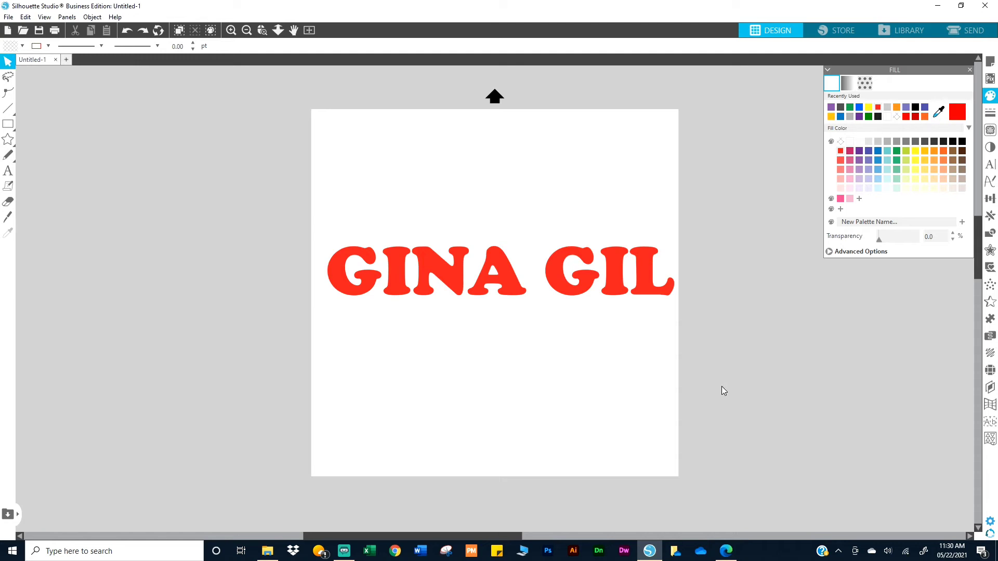
# Drag the second word's G below the title, then undo the move
pyautogui.moveTo(563, 291); pyautogui.dragTo(545, 405)
pyautogui.click(593, 355)
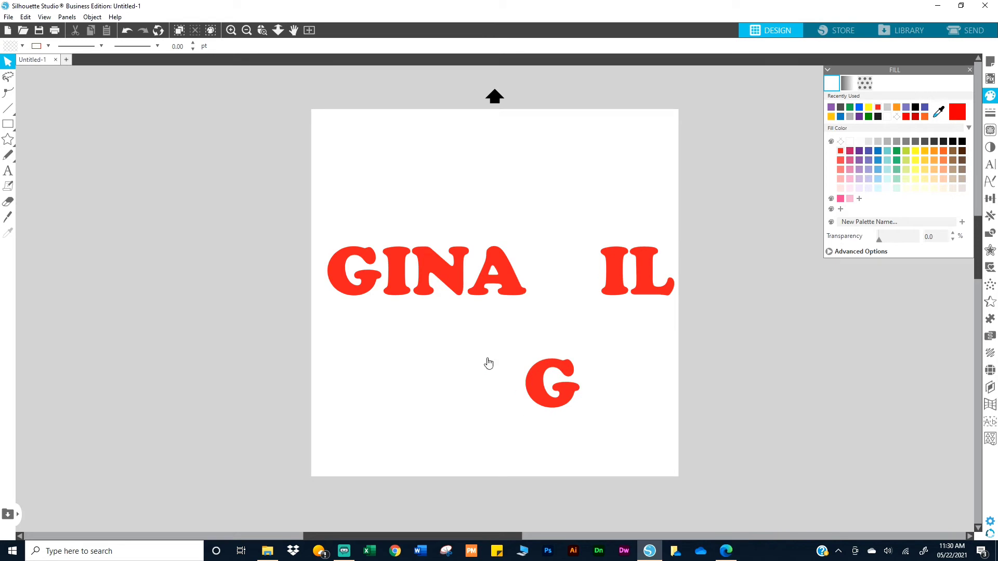
pyautogui.click(126, 32)
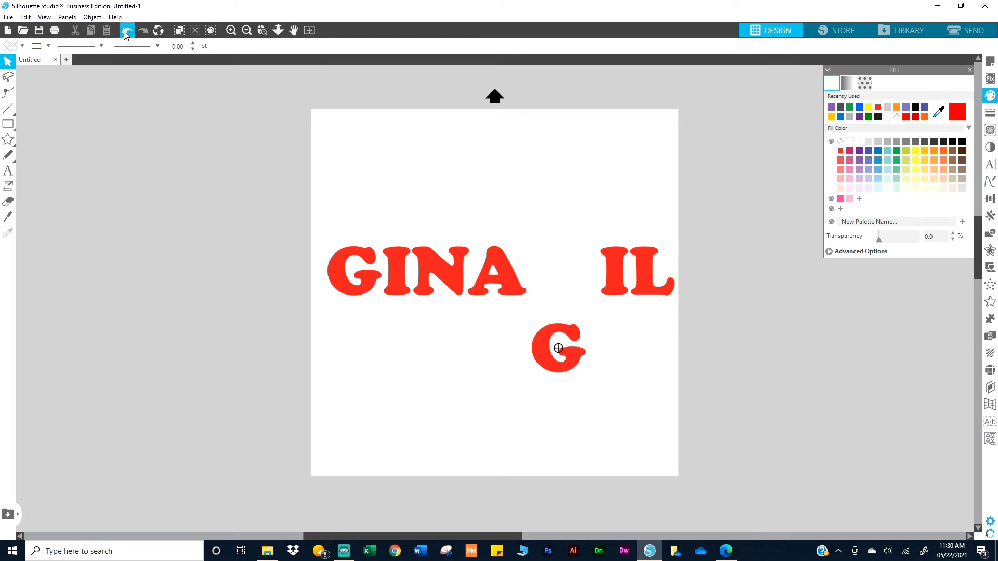
pyautogui.click(126, 32)
pyautogui.click(145, 34)
pyautogui.click(145, 35)
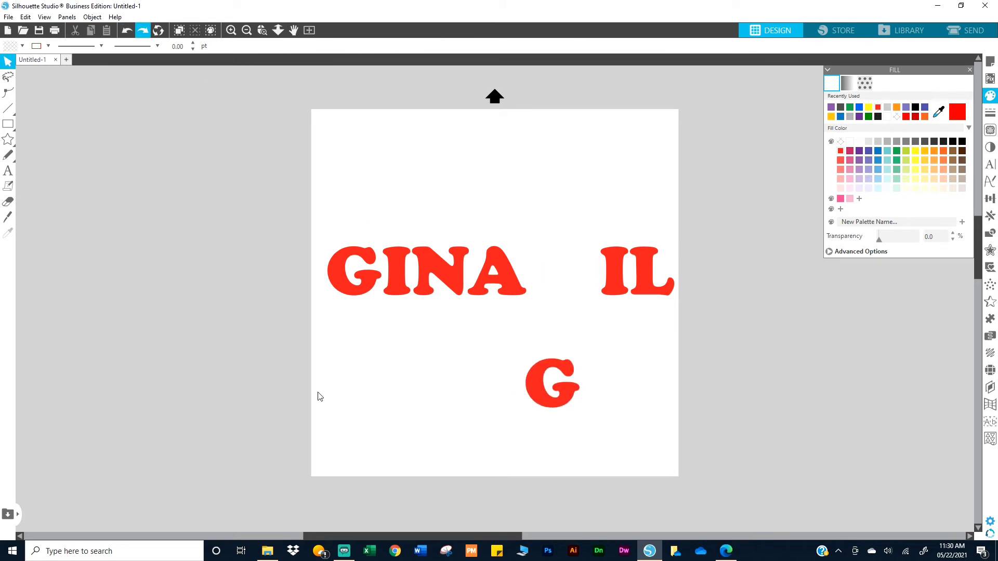
pyautogui.hotkey('ctrl', 'z')
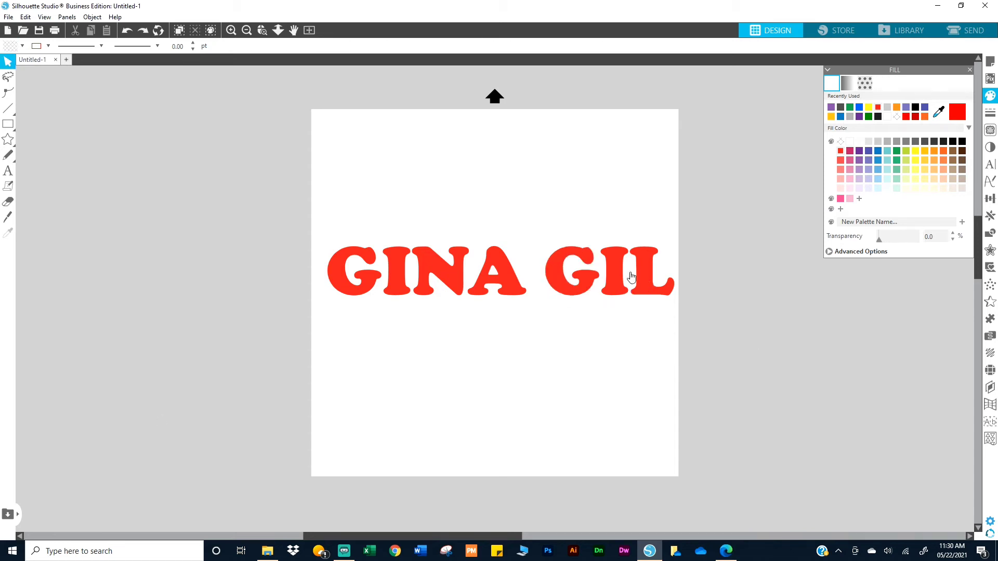
# Select all the letters and group them into a single title object
pyautogui.moveTo(295, 227); pyautogui.dragTo(730, 386)
pyautogui.rightClick(650, 284)
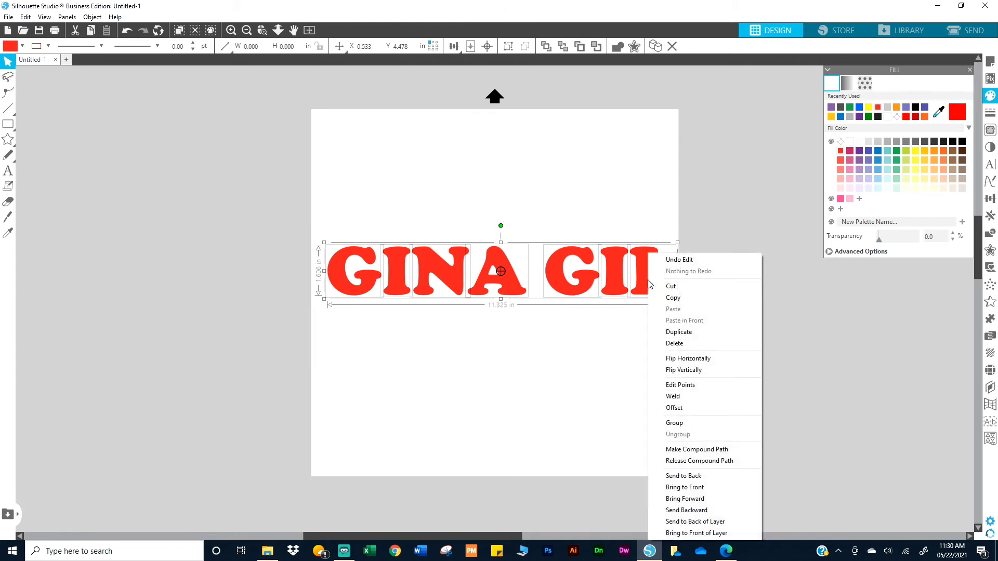
pyautogui.click(674, 427)
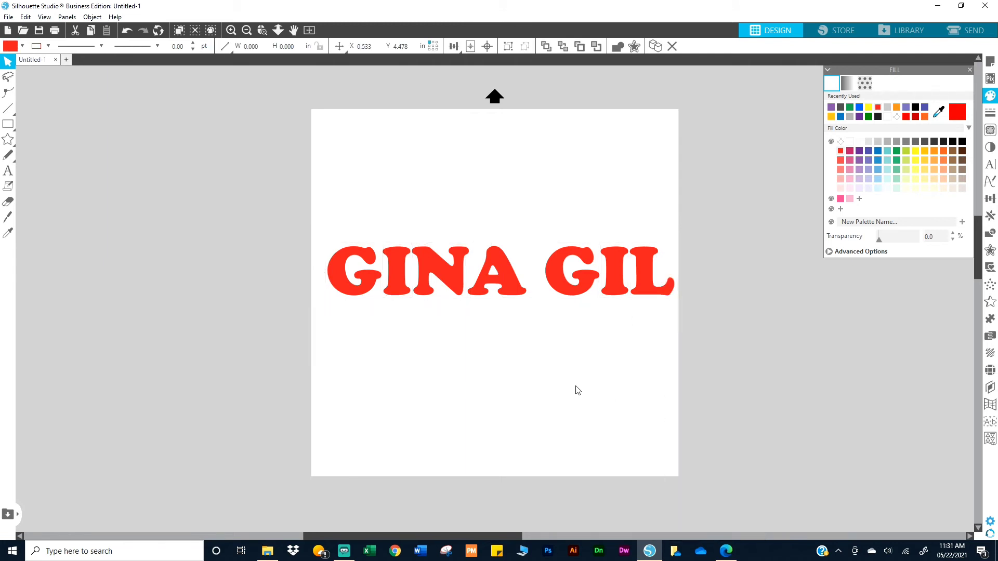
pyautogui.moveTo(289, 236); pyautogui.dragTo(816, 388)
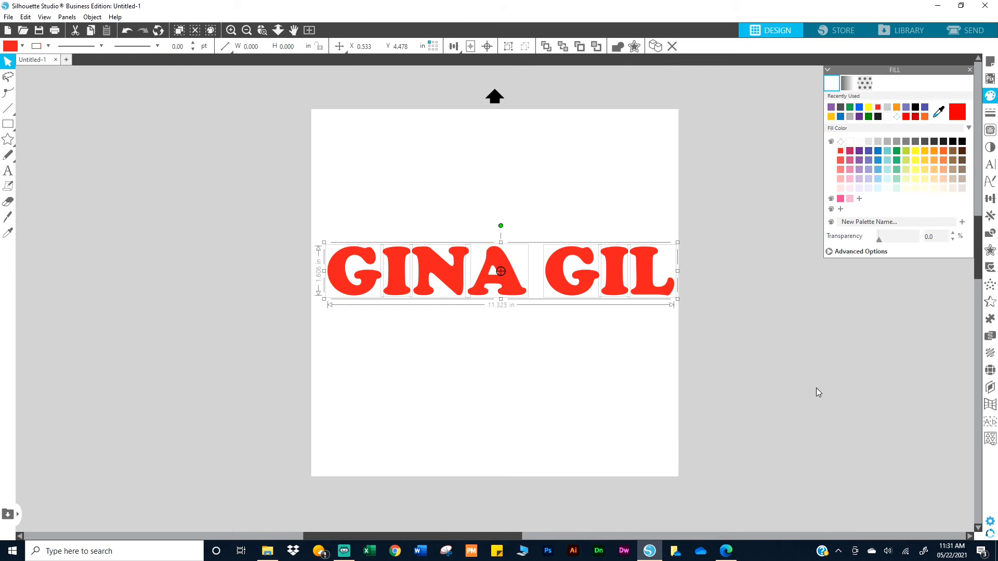
pyautogui.hotkey('ctrl', 'g')
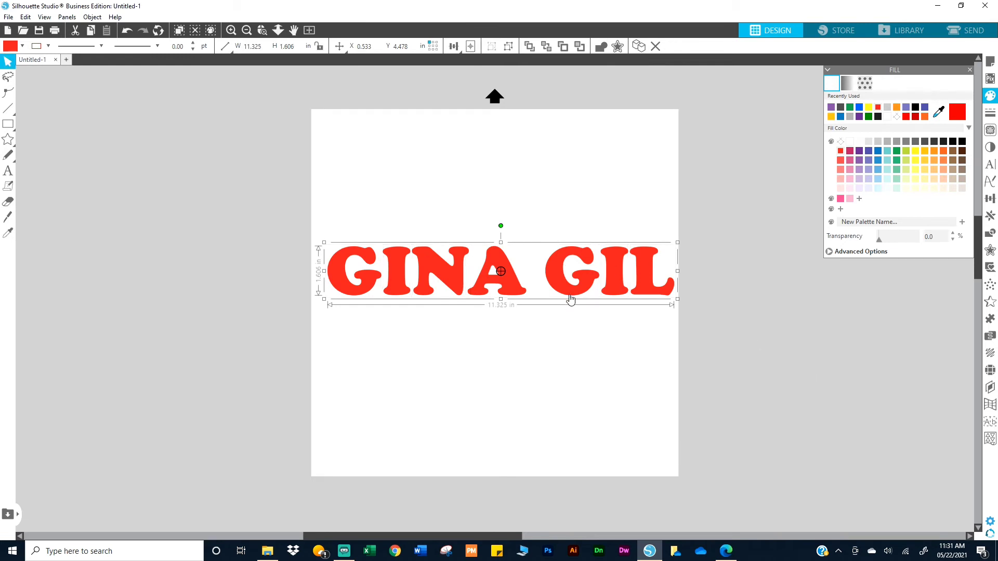
# Nudge the grouped title slightly up and to the left
pyautogui.moveTo(570, 300)
pyautogui.mouseDown()
pyautogui.moveTo(547, 370)
pyautogui.moveTo(547, 314)
pyautogui.moveTo(567, 293)
pyautogui.mouseUp()
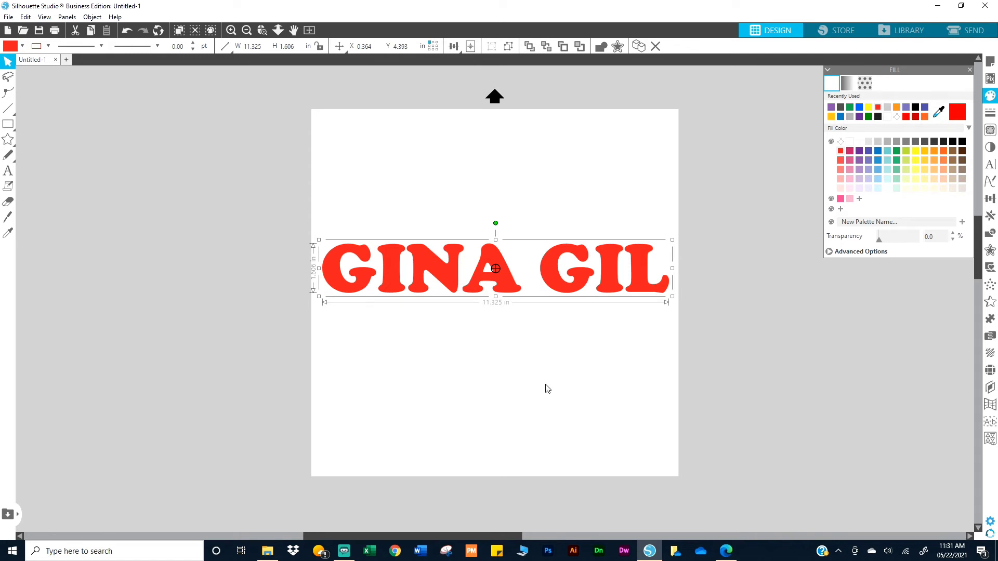
pyautogui.click(529, 386)
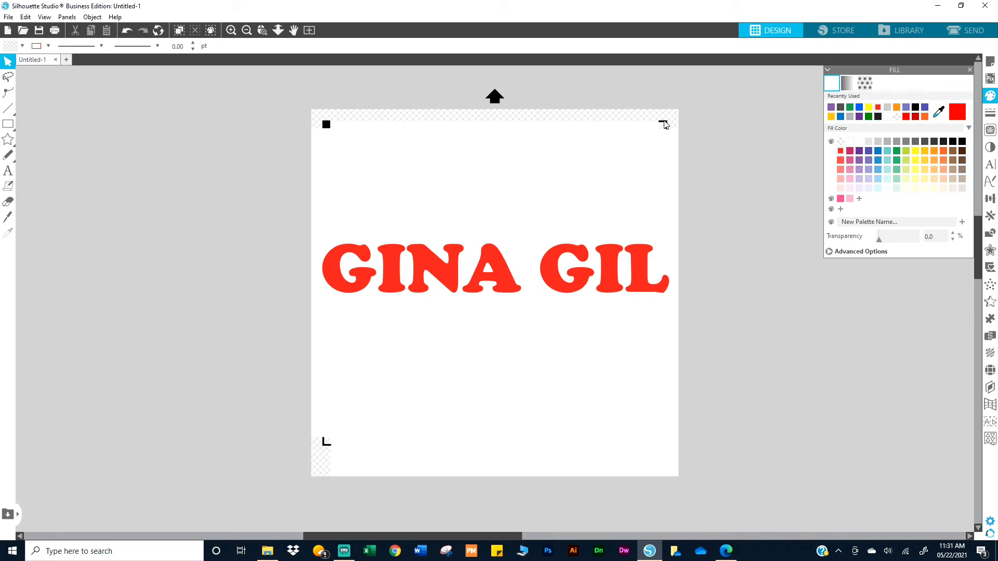
pyautogui.click(635, 274)
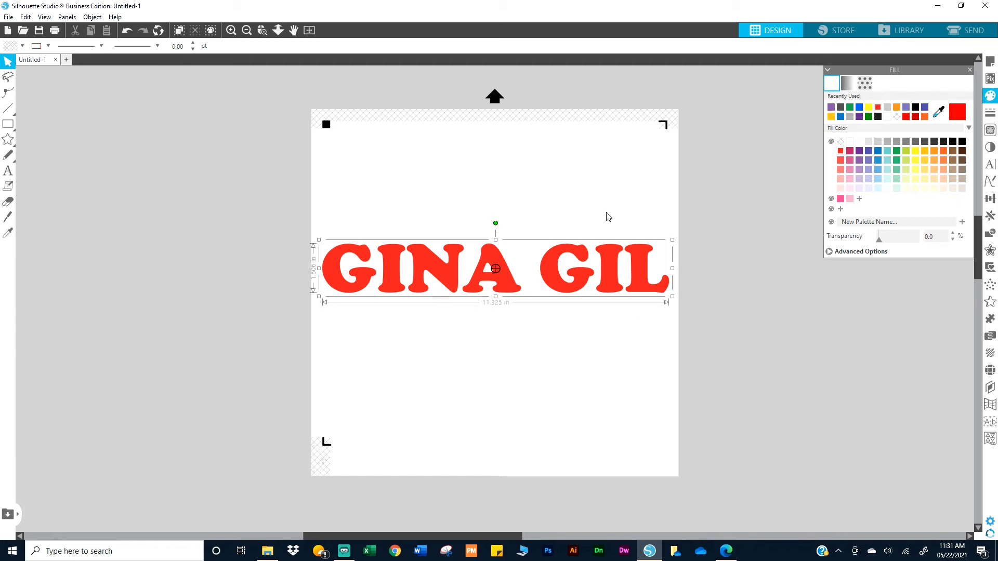
pyautogui.click(517, 198)
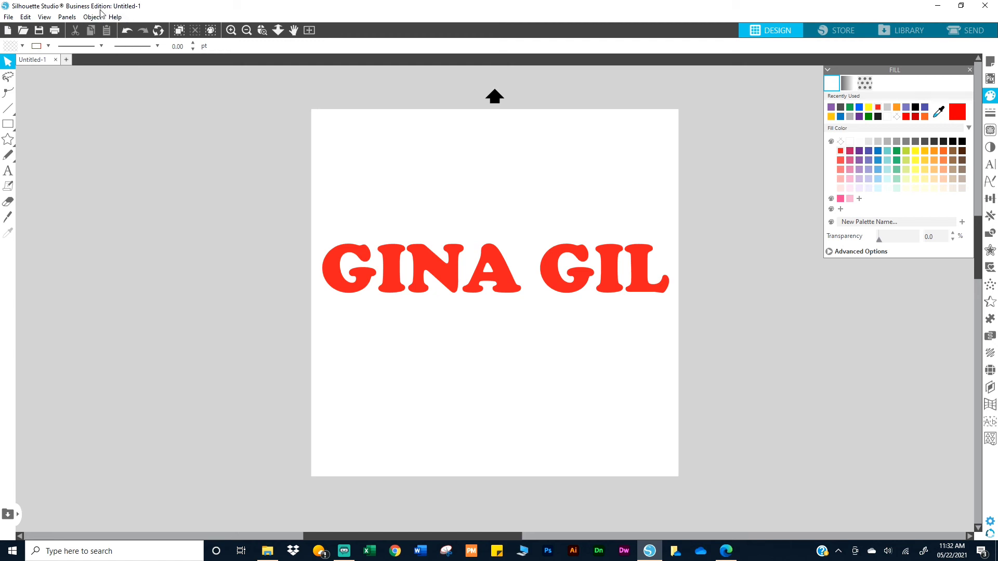
# Open the User's Manual and browse to the Silhouette Studio Shortcuts page at its end
pyautogui.click(115, 18)
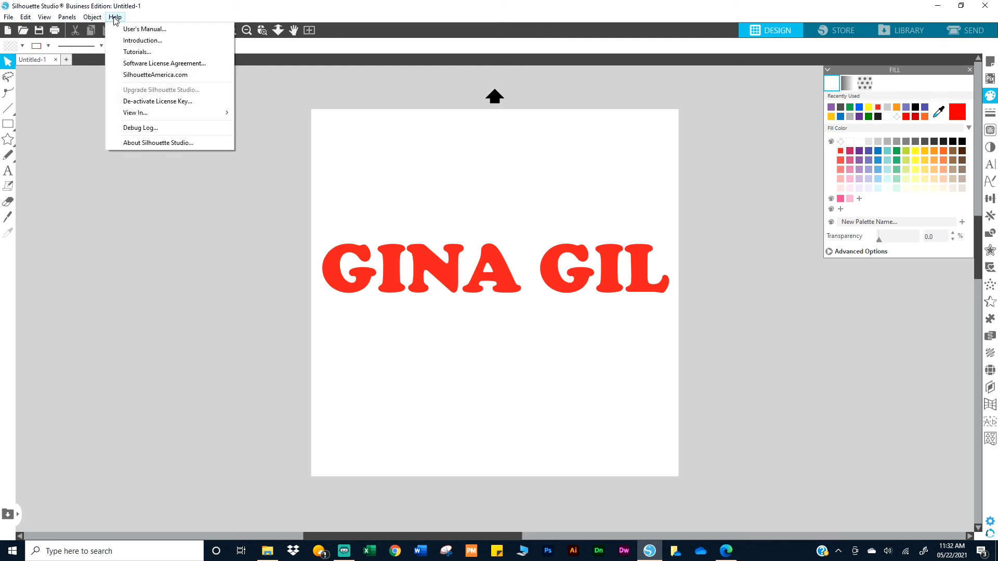
pyautogui.click(134, 33)
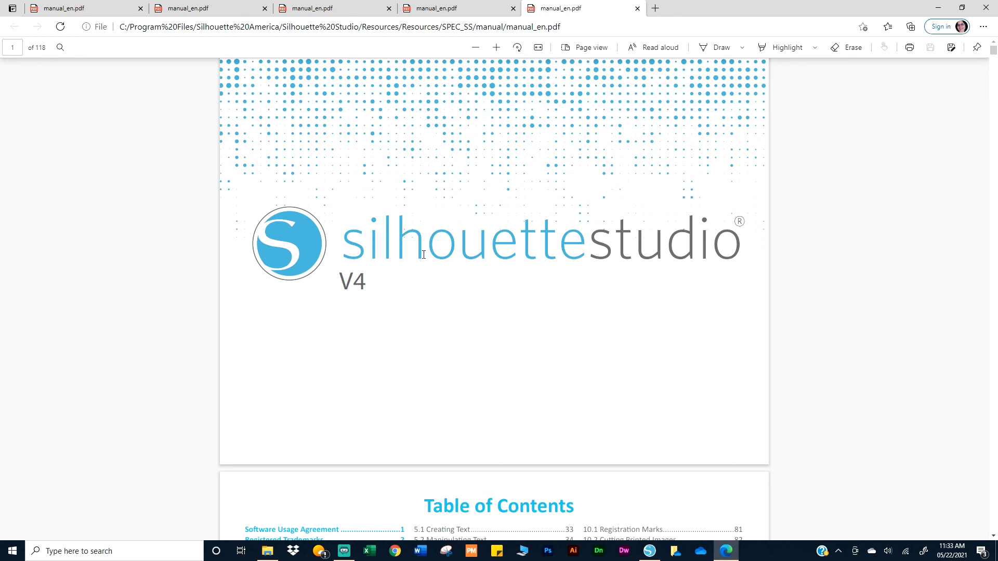
pyautogui.scroll(-4, 621, 260)
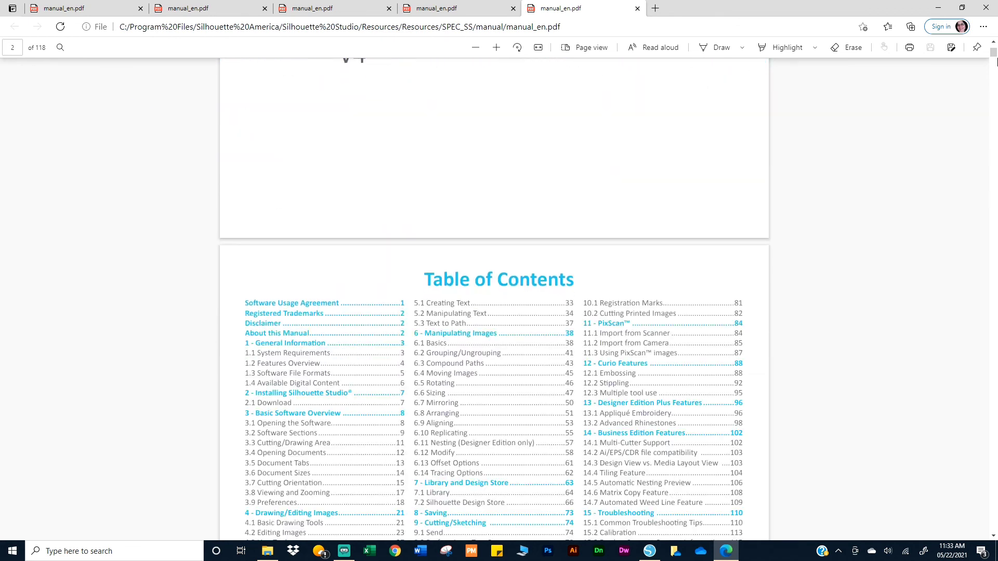
pyautogui.moveTo(993, 90); pyautogui.dragTo(995, 525)
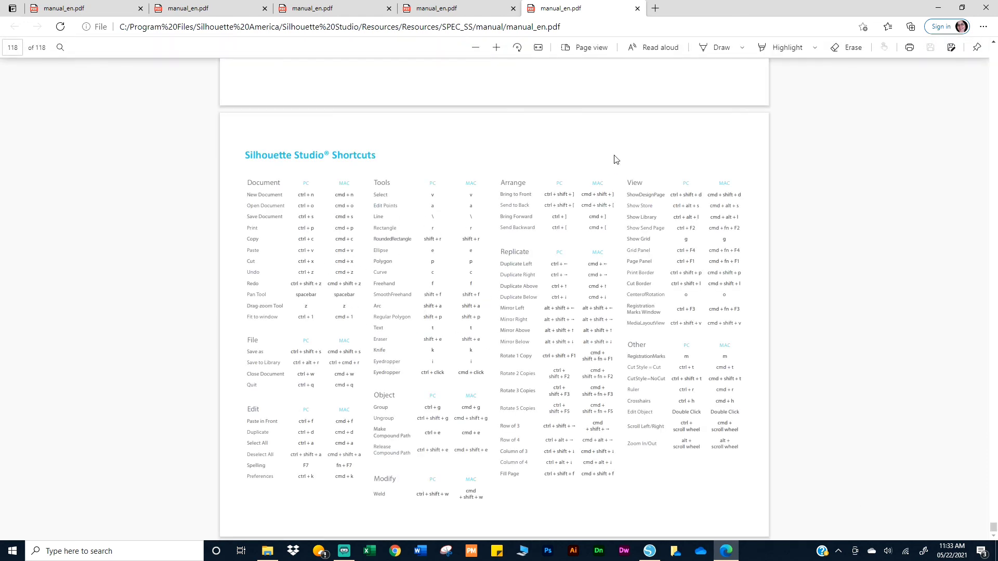
pyautogui.click(496, 47)
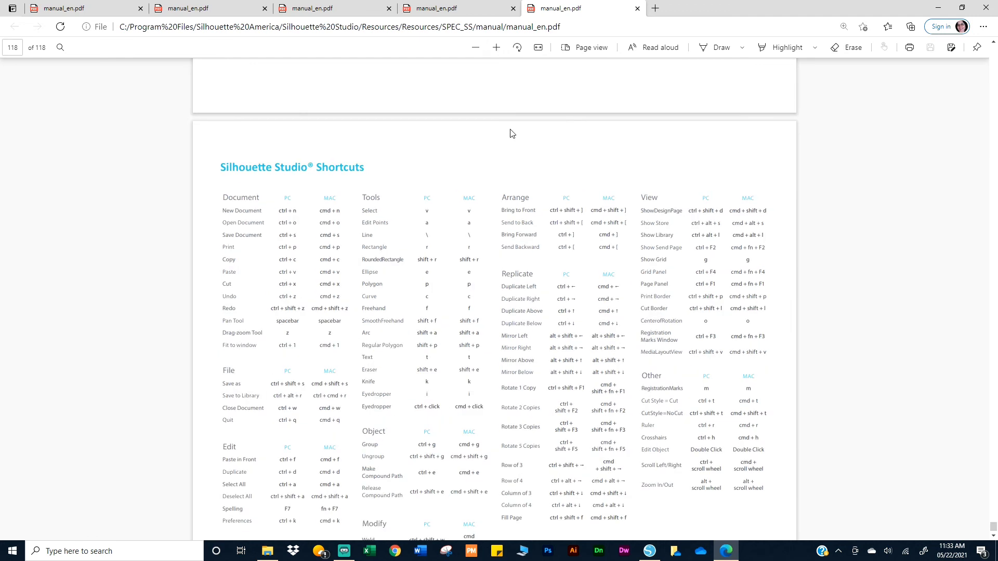
pyautogui.scroll(-1, 542, 237)
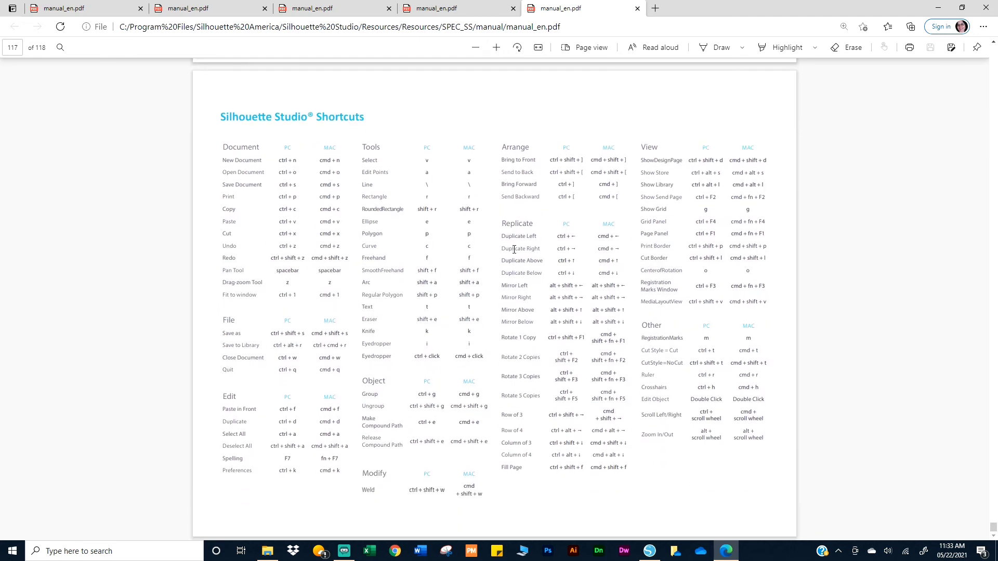